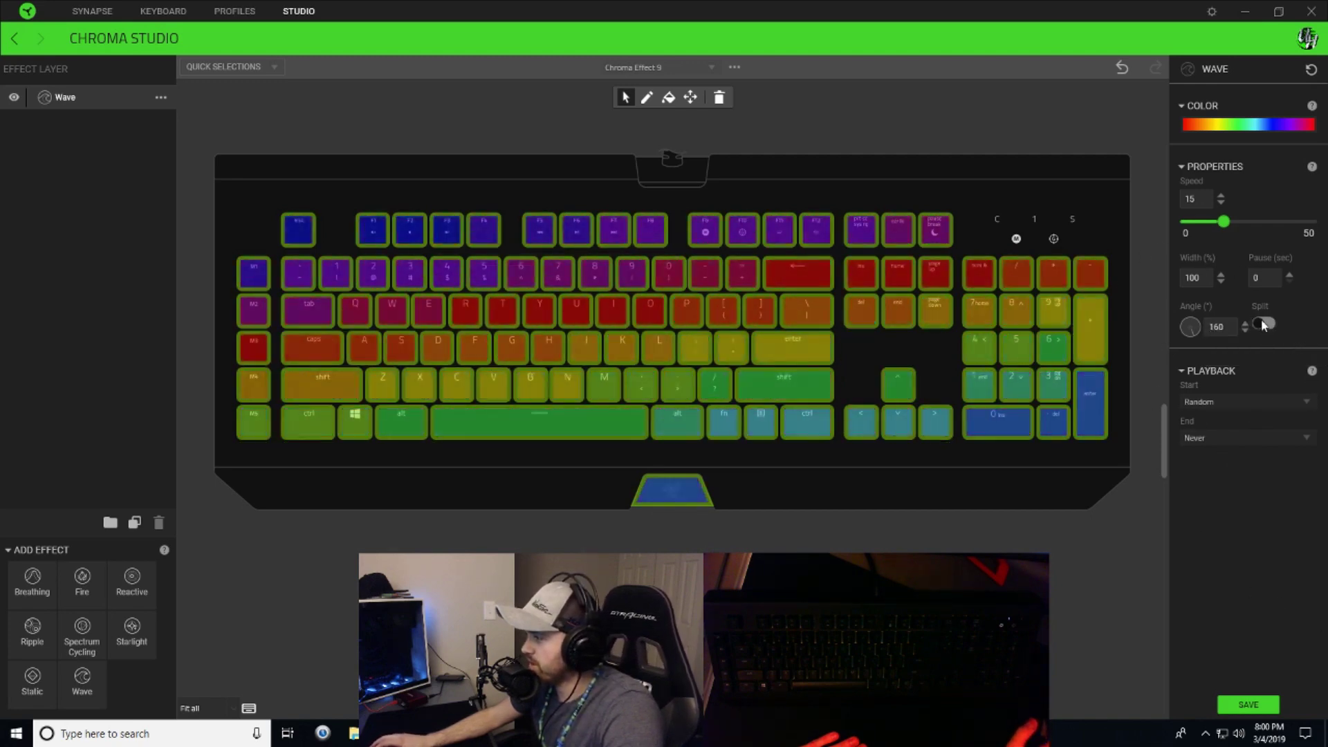
Step: Enable Split on the Wave effect and set its speed to 5
click(1263, 324)
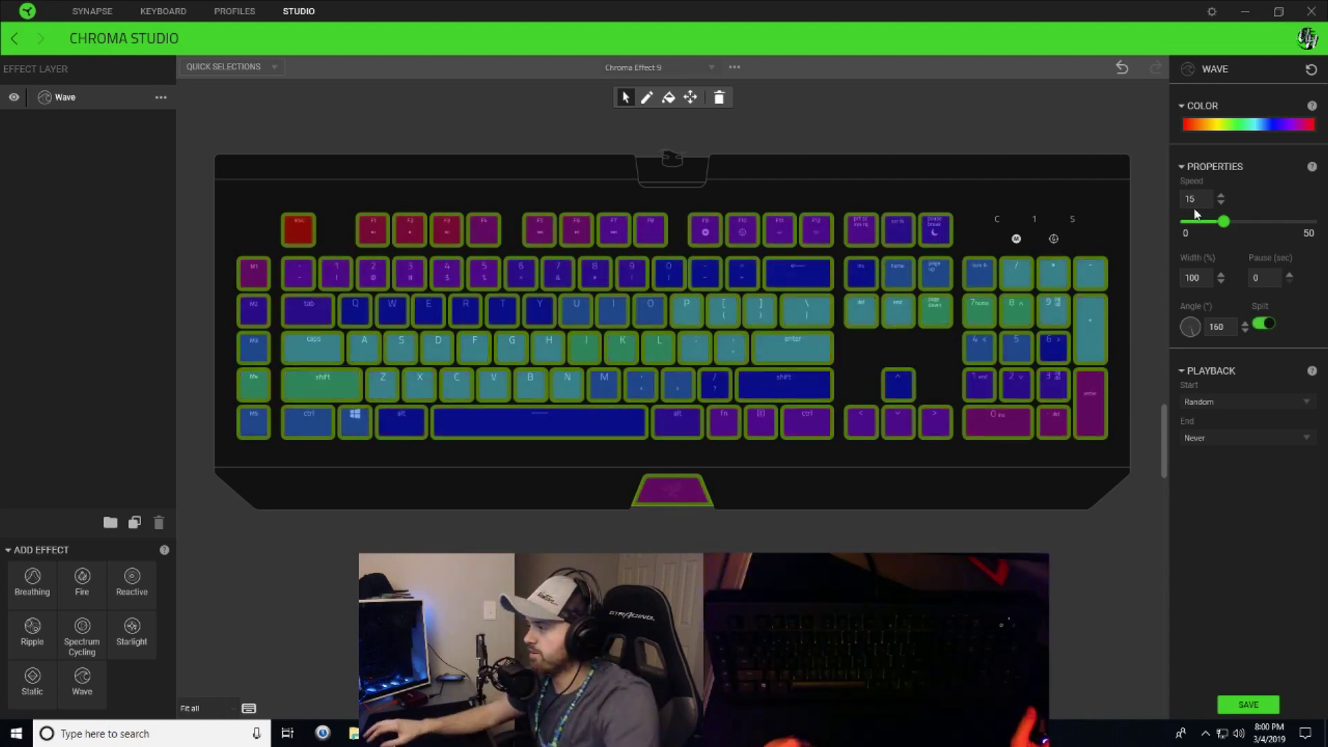
drag(1219, 225, 1192, 229)
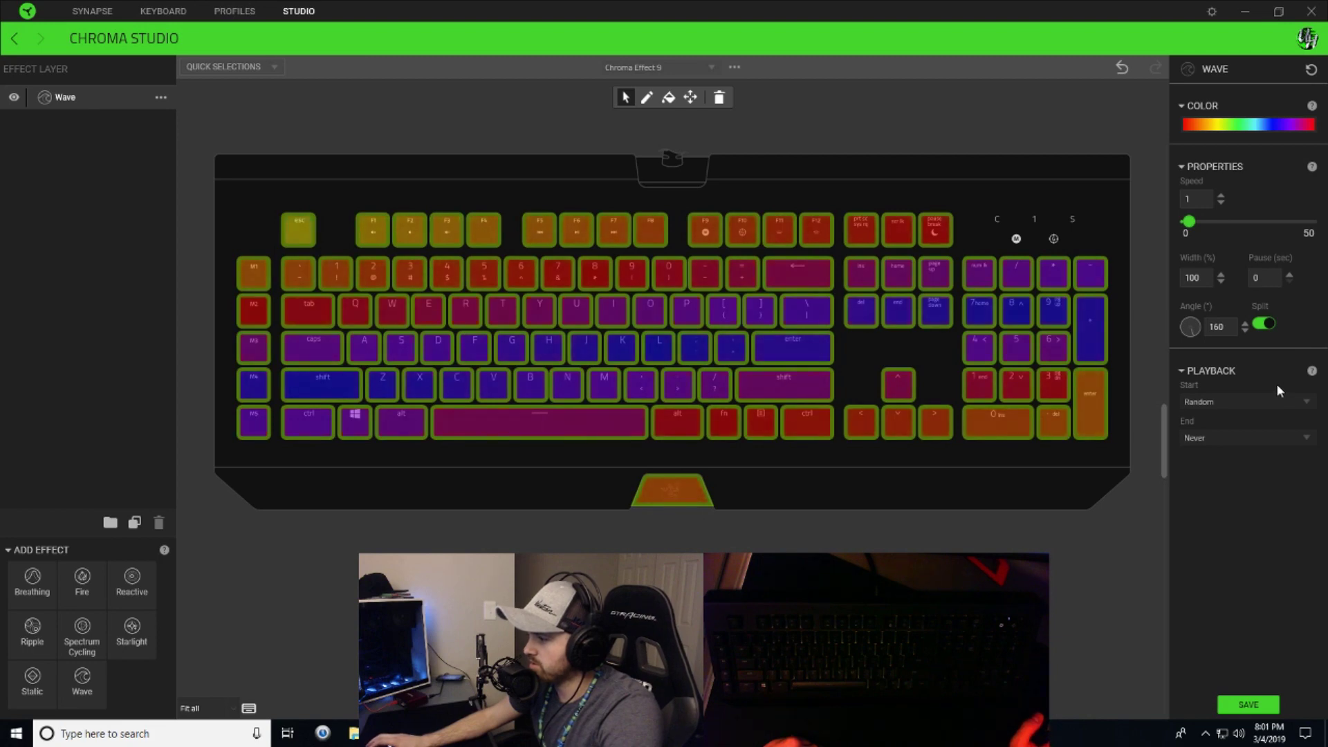
drag(1188, 221, 1200, 221)
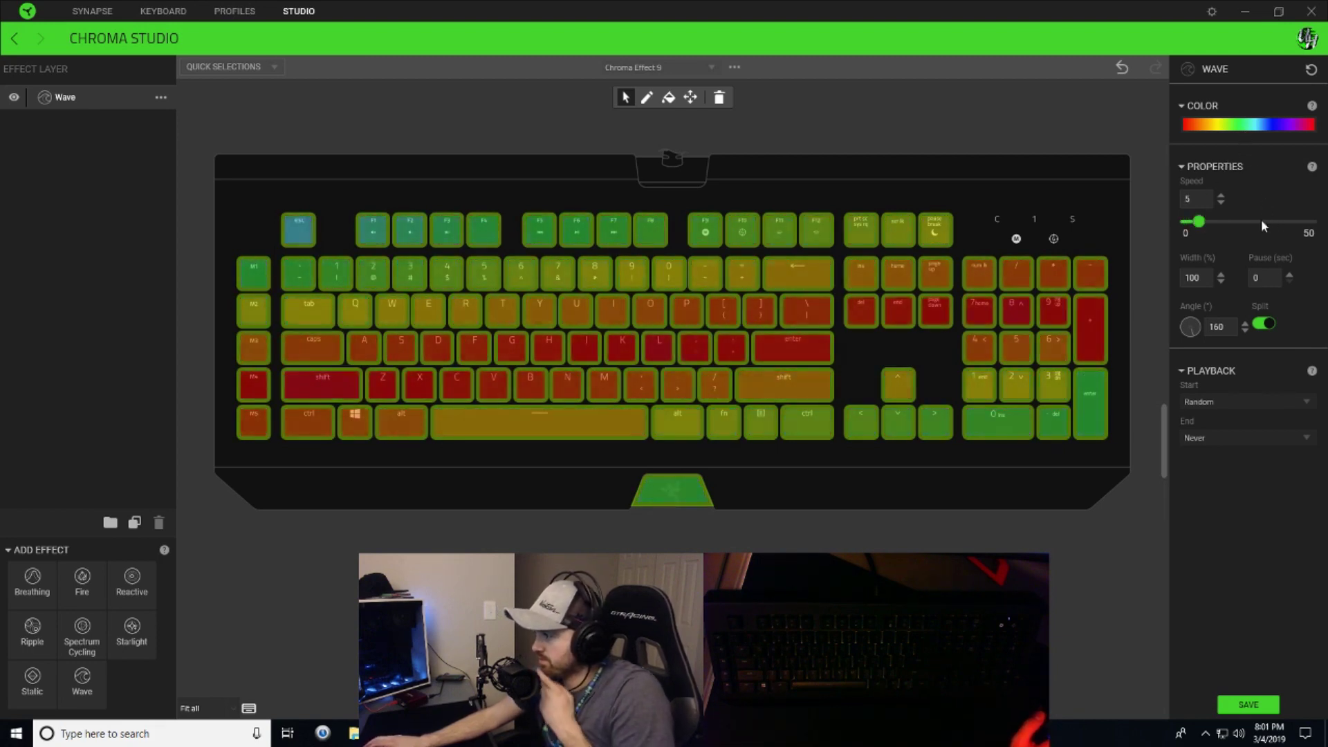
Step: Apply the black-green-black pattern to the wave, then recolor both end stops blue (0000FF) and the middle stop cyan (00FFFF)
click(1222, 125)
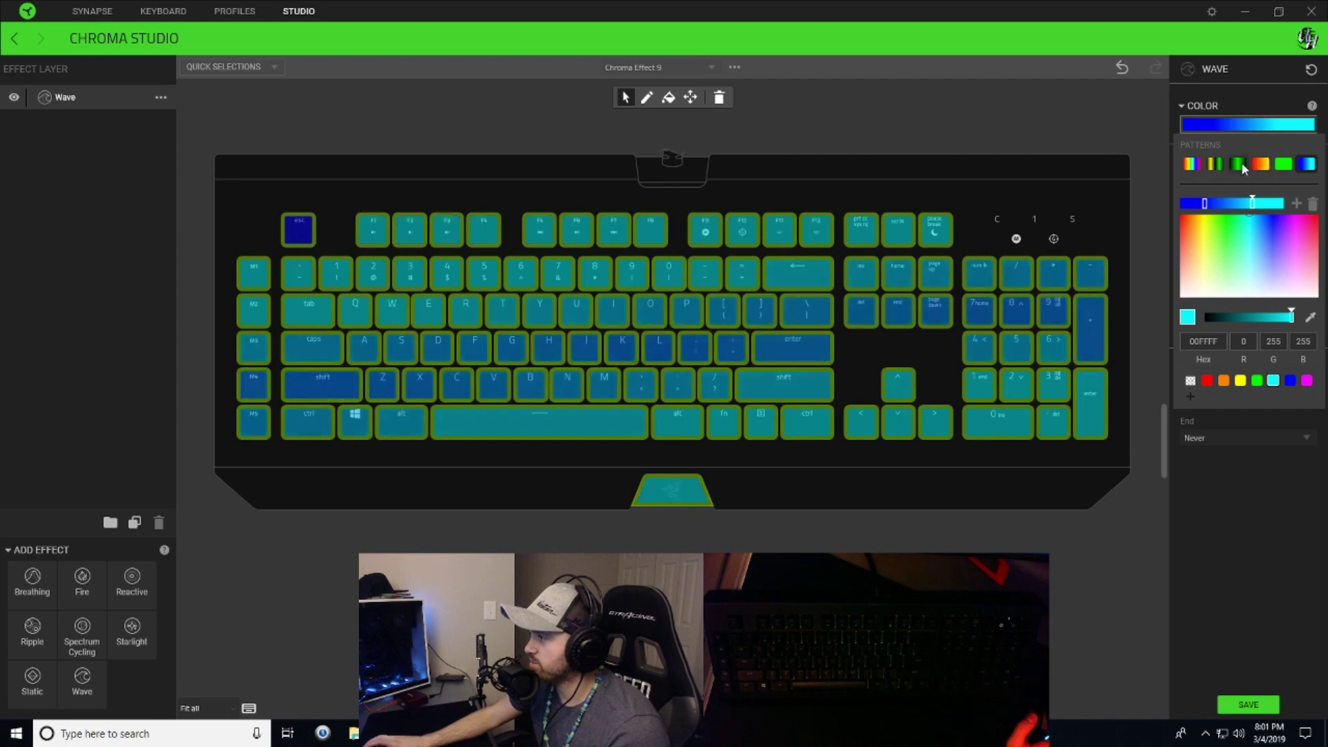
click(1240, 163)
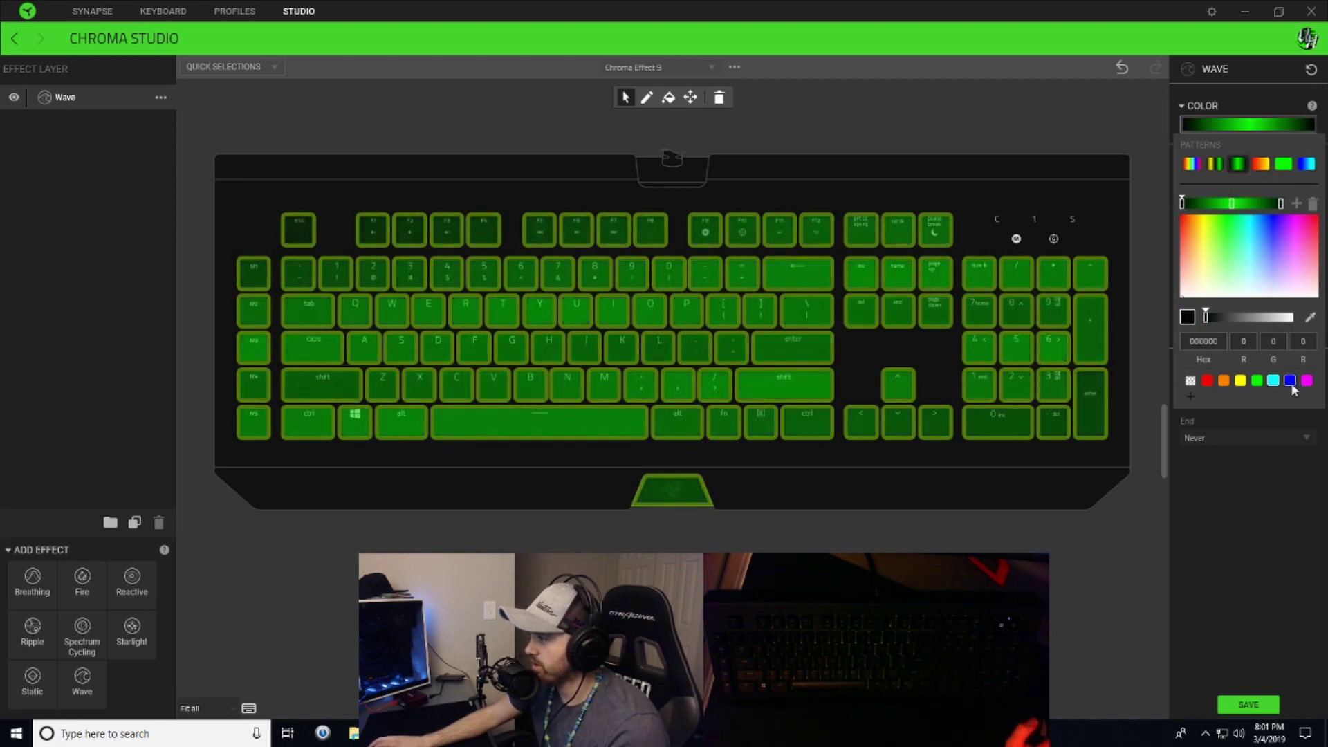
click(1290, 381)
click(1281, 204)
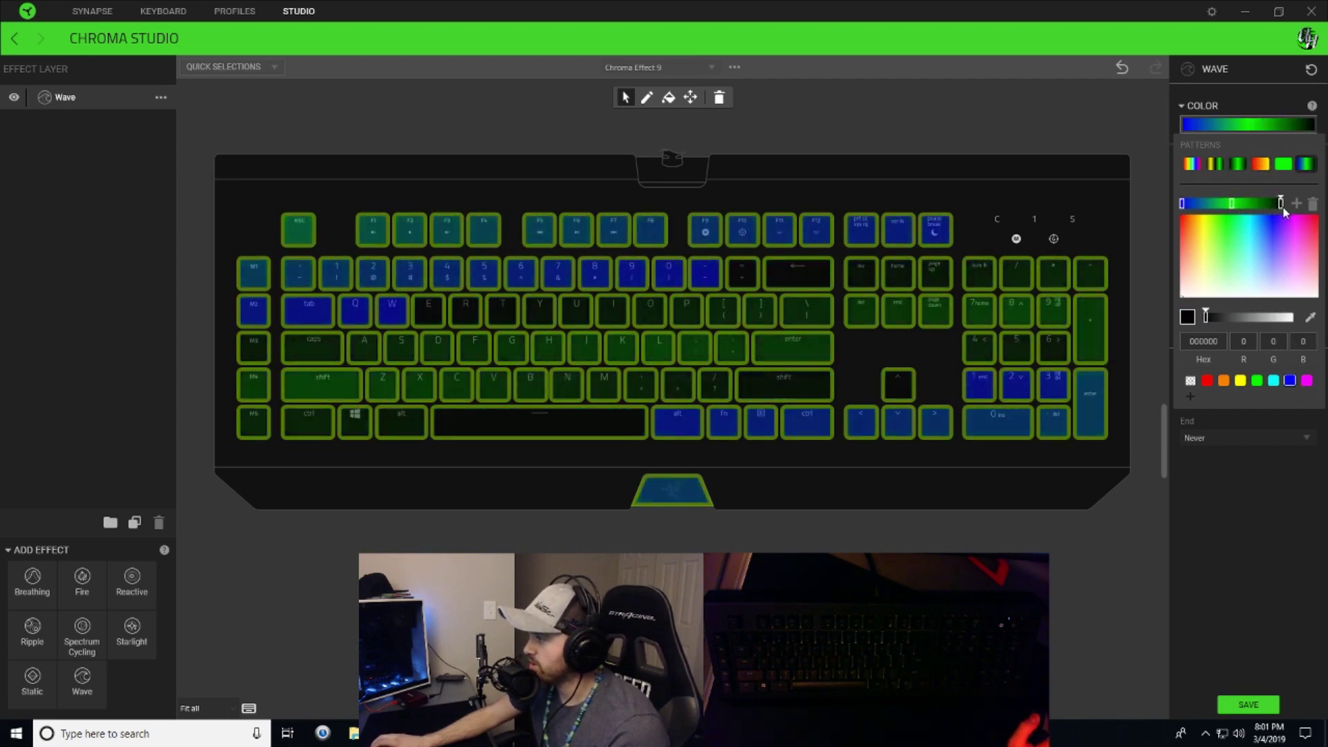
click(1290, 381)
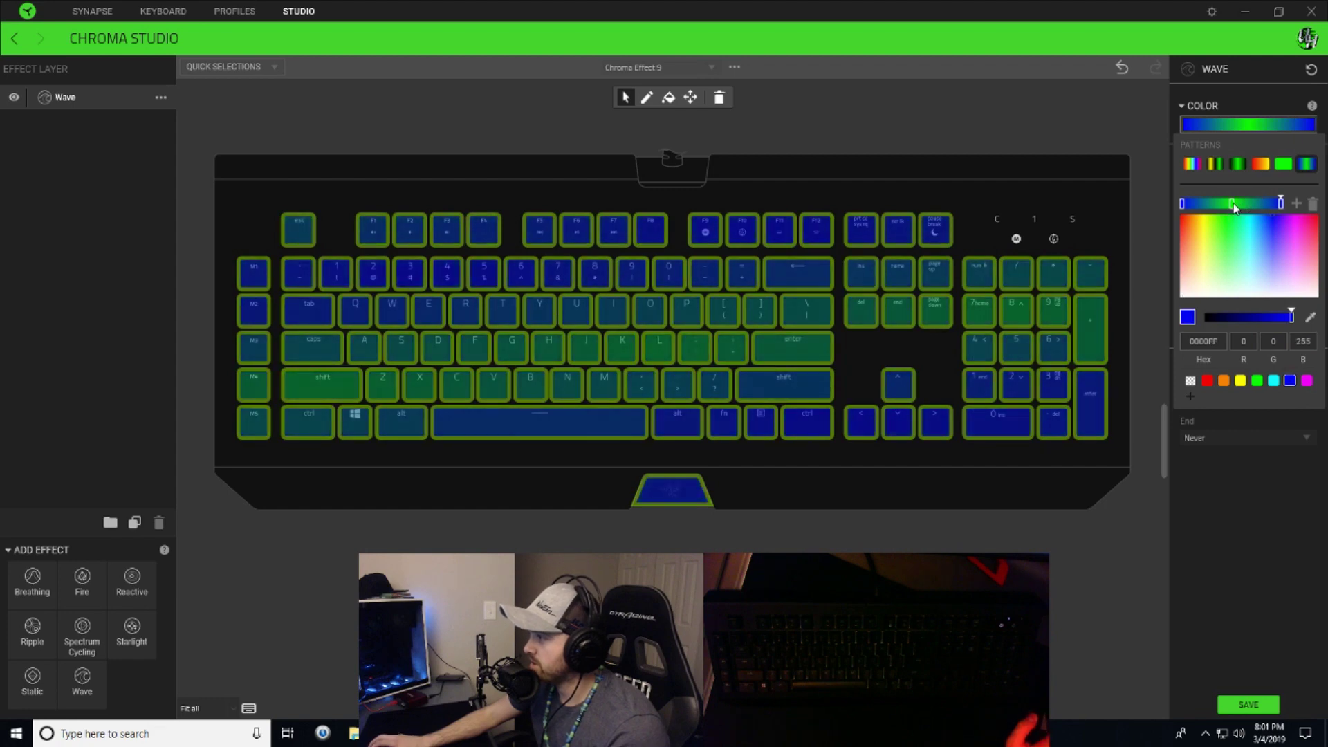
click(1232, 203)
click(1274, 381)
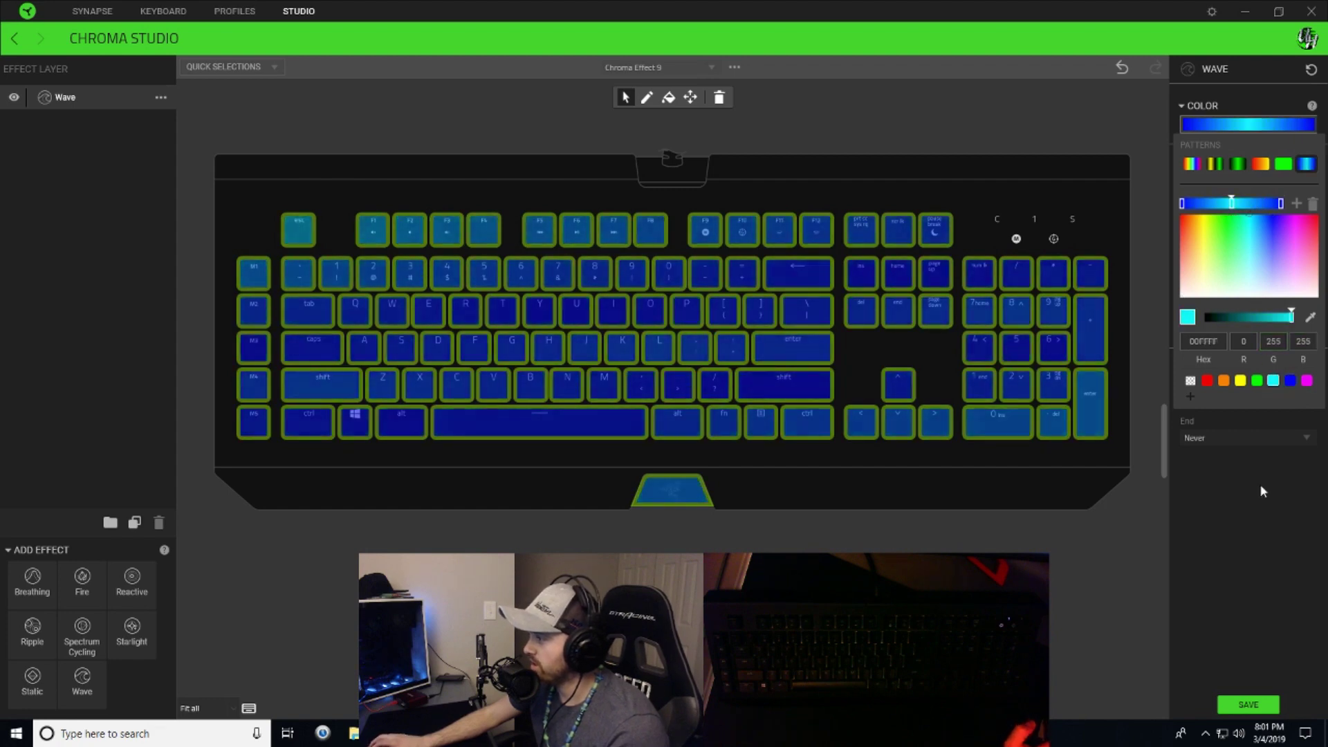
Step: Set both end stops of the wave gradient to the lighter blue 015CFF and save the effect
click(1181, 203)
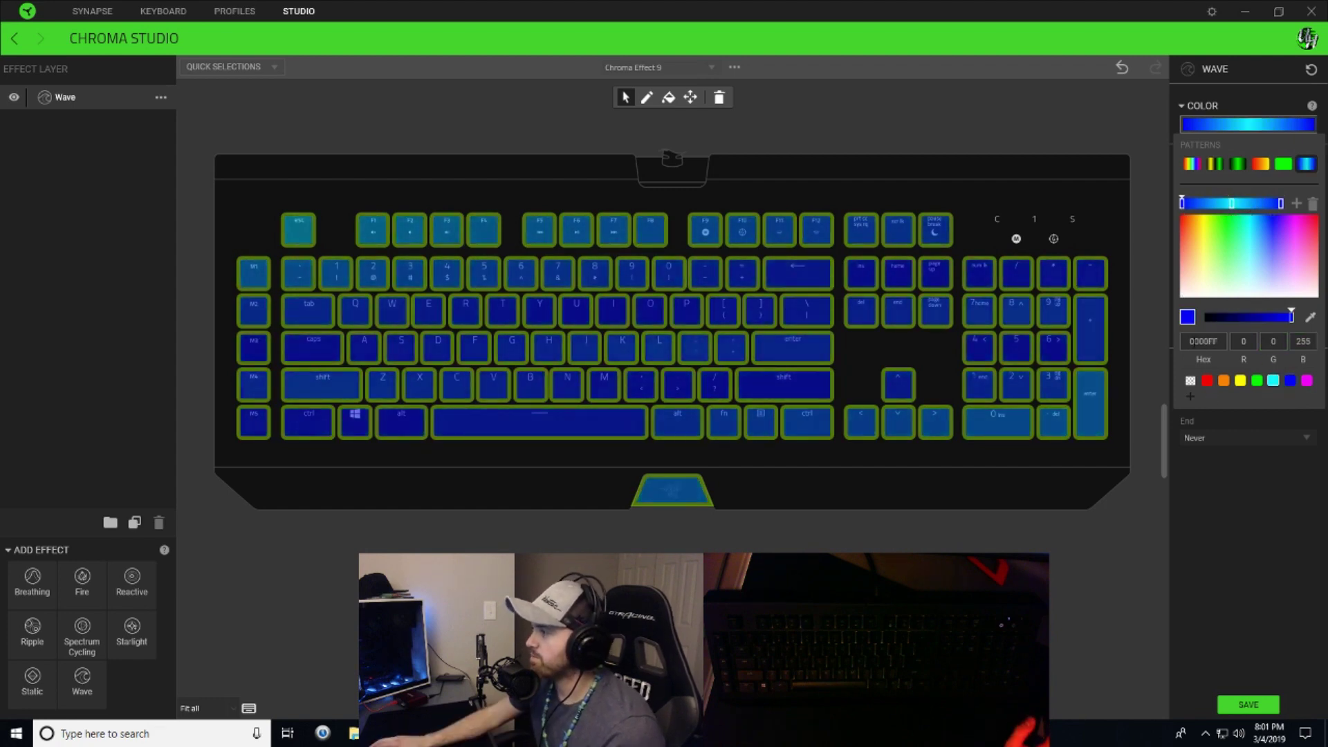
click(1270, 215)
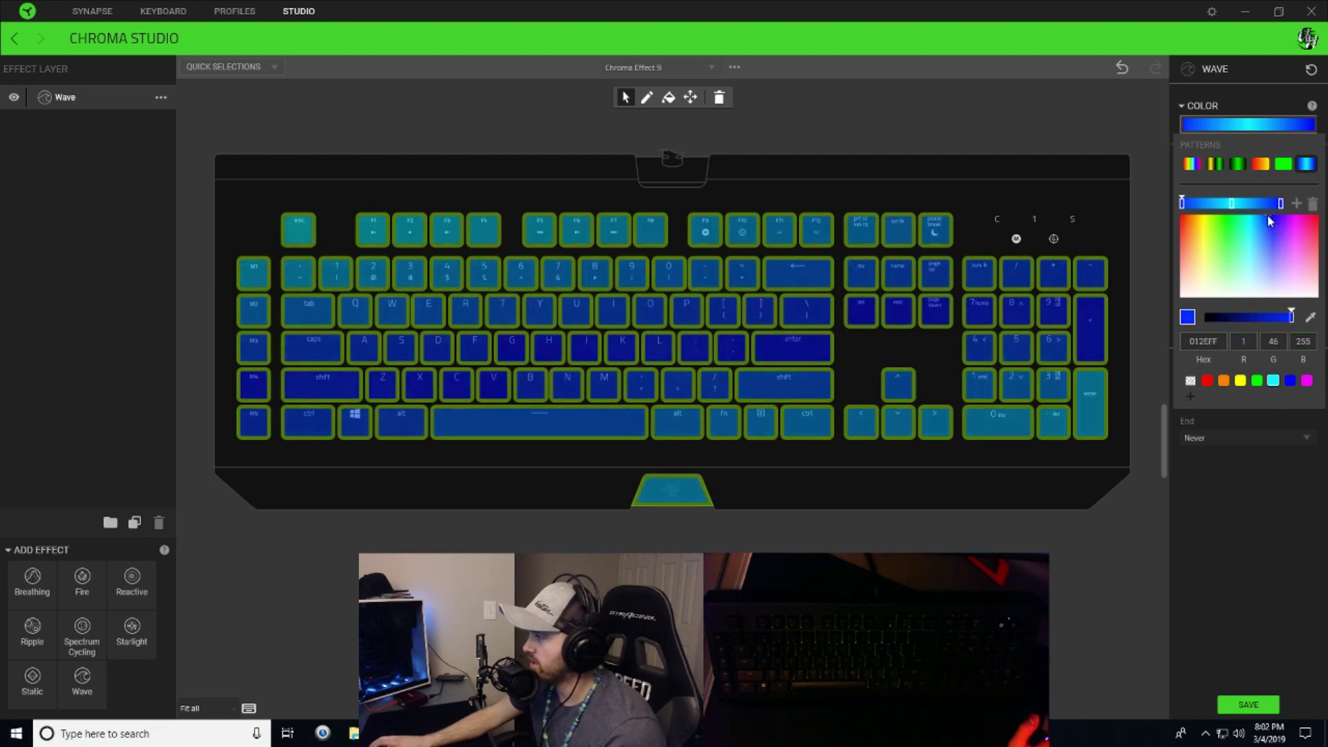
click(1266, 216)
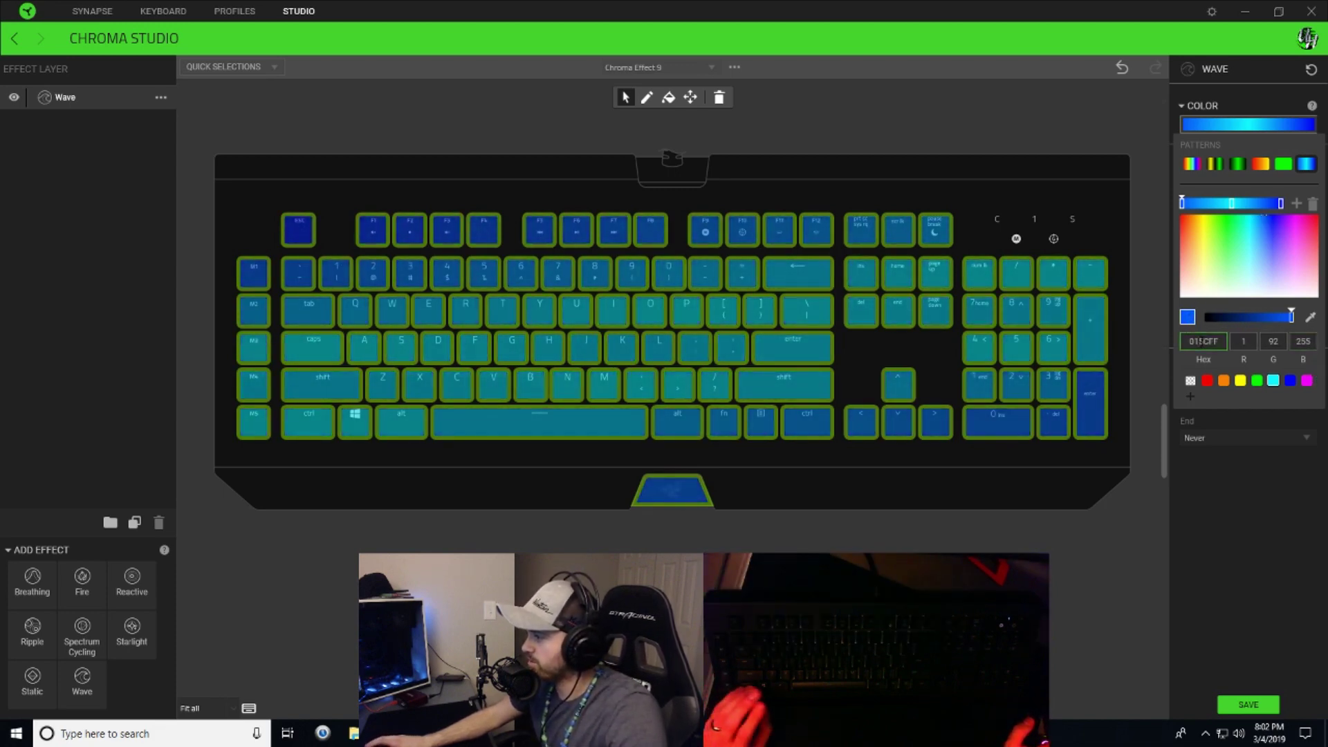
double_click(1203, 341)
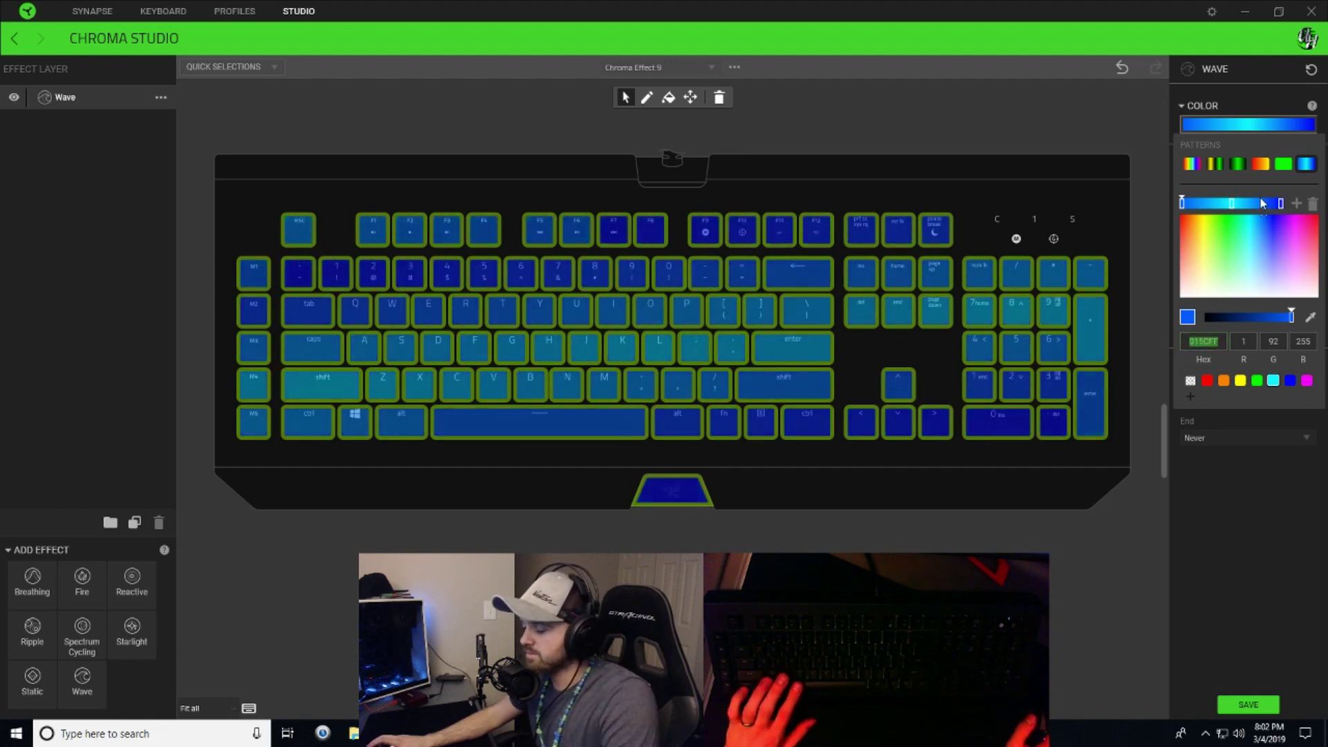
text(0000FF)
double_click(1204, 341)
text(015CFF)
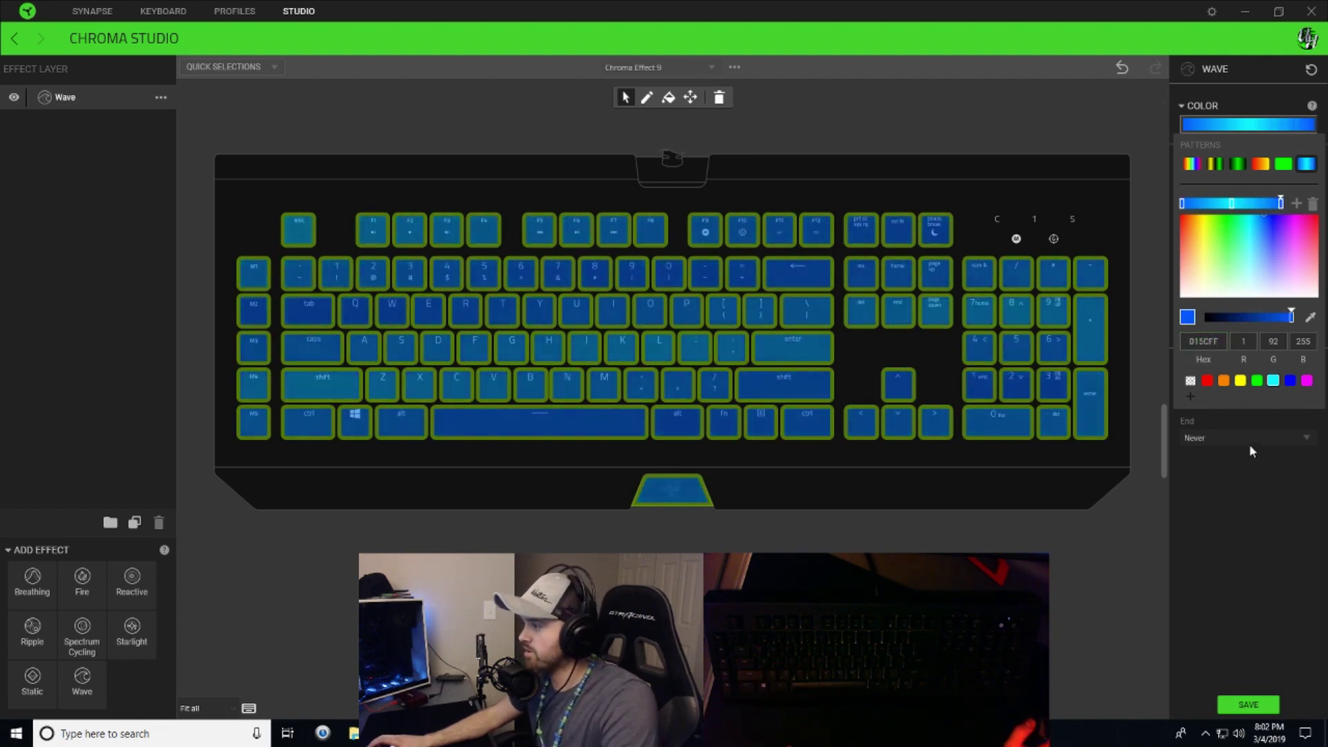
click(1259, 484)
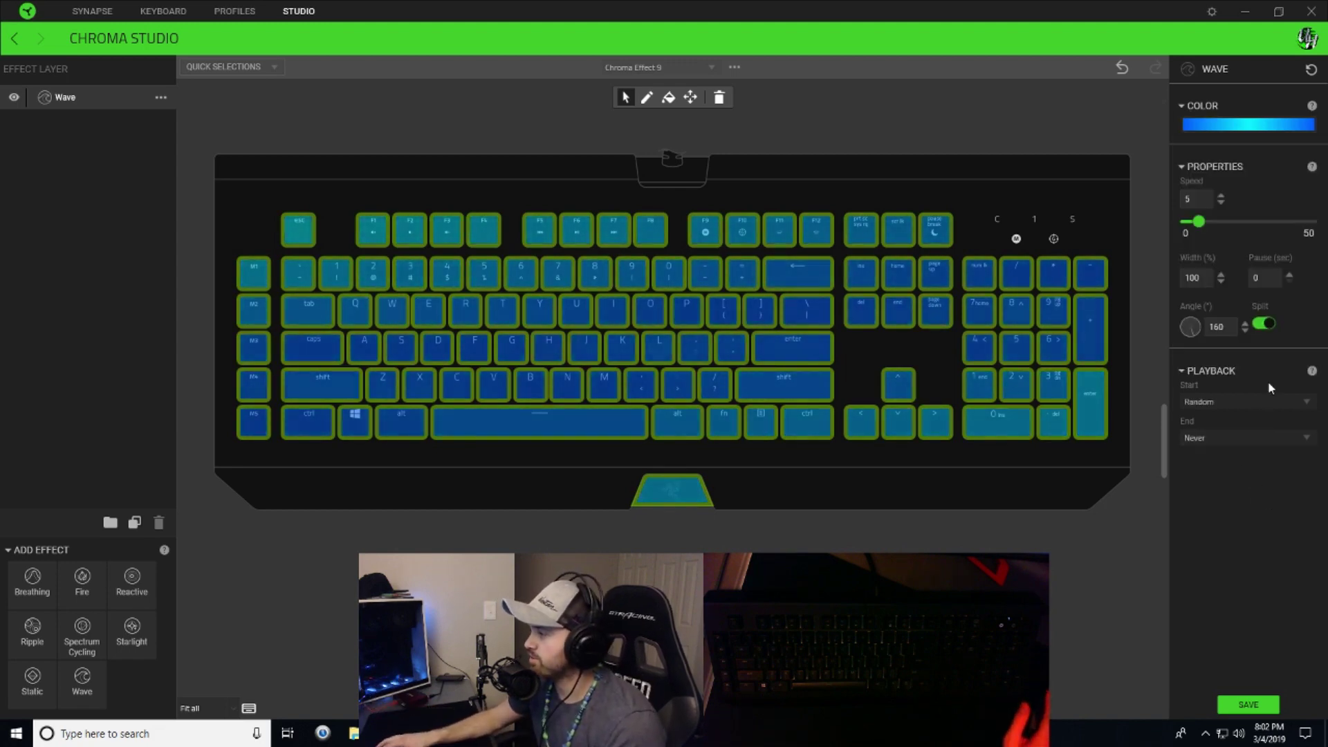
click(1248, 705)
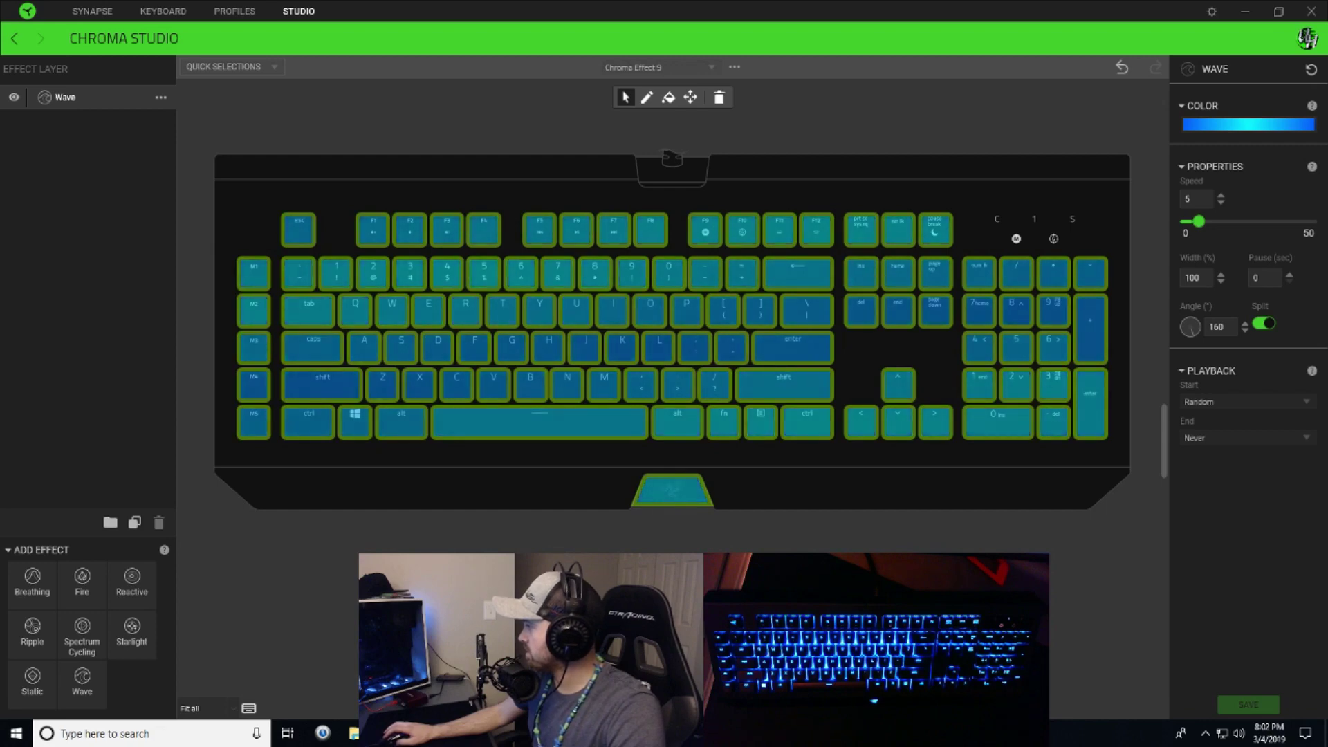
Step: Select a shotgun-shaped group of keys: 7 through numpad minus, T through page down, plus H and J
drag(1327, 90, 908, 128)
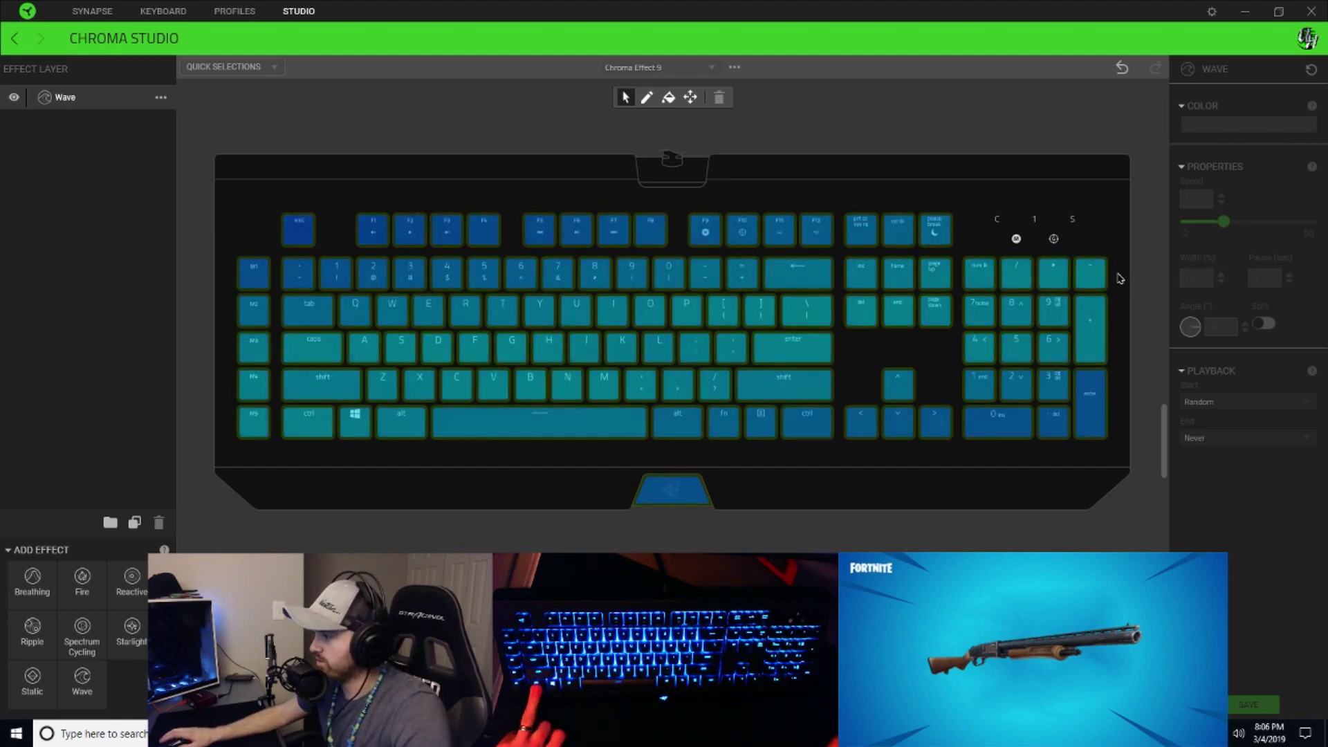
drag(1135, 284, 631, 270)
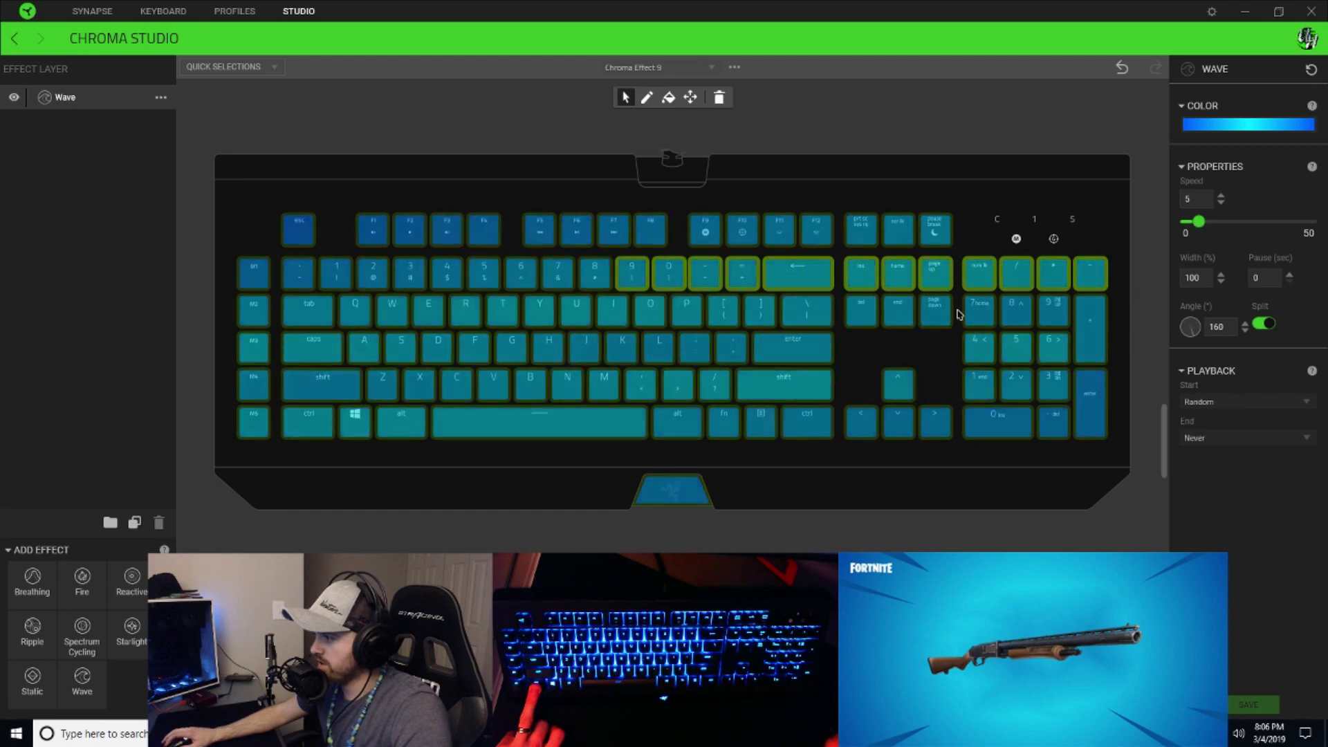
drag(959, 315, 791, 310)
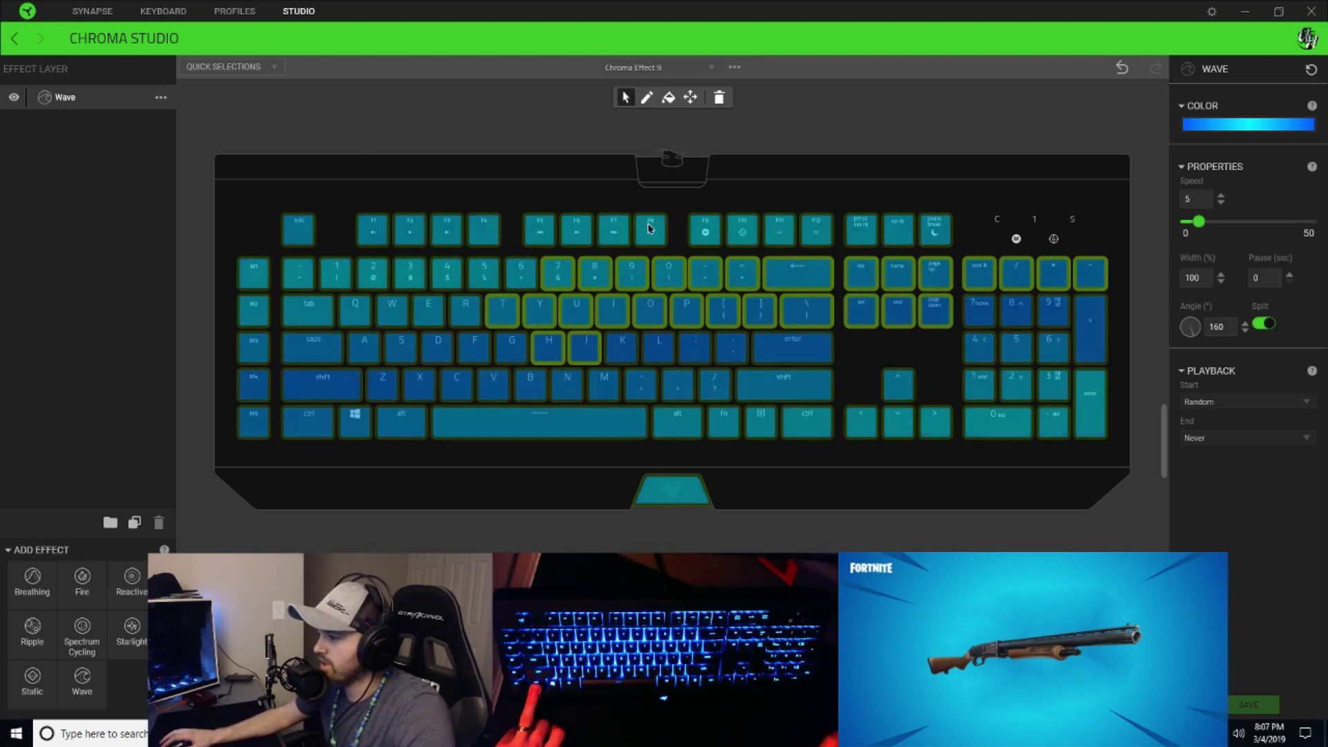
mouse_move(642, 230)
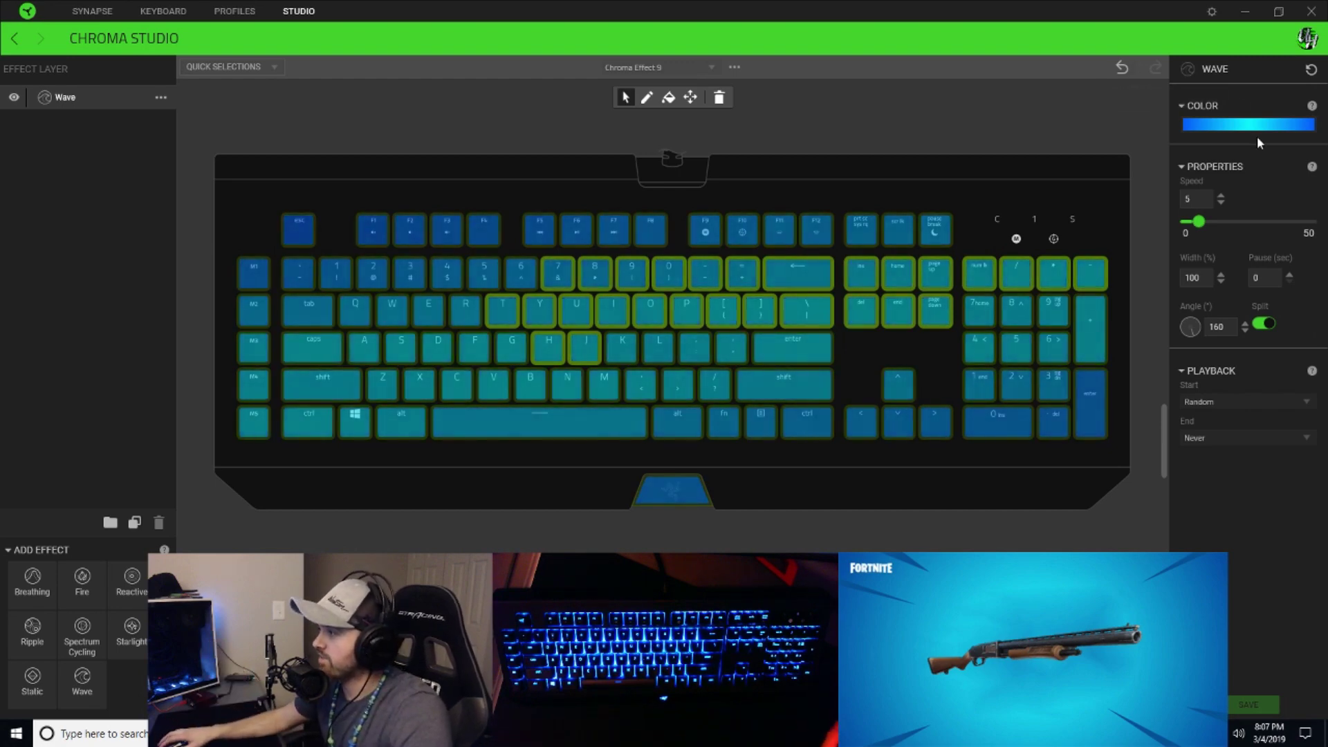
Step: Darken the selected keys' wave gradient, setting the middle stop to 080808 and the first stop to 0A0A0A
click(1267, 126)
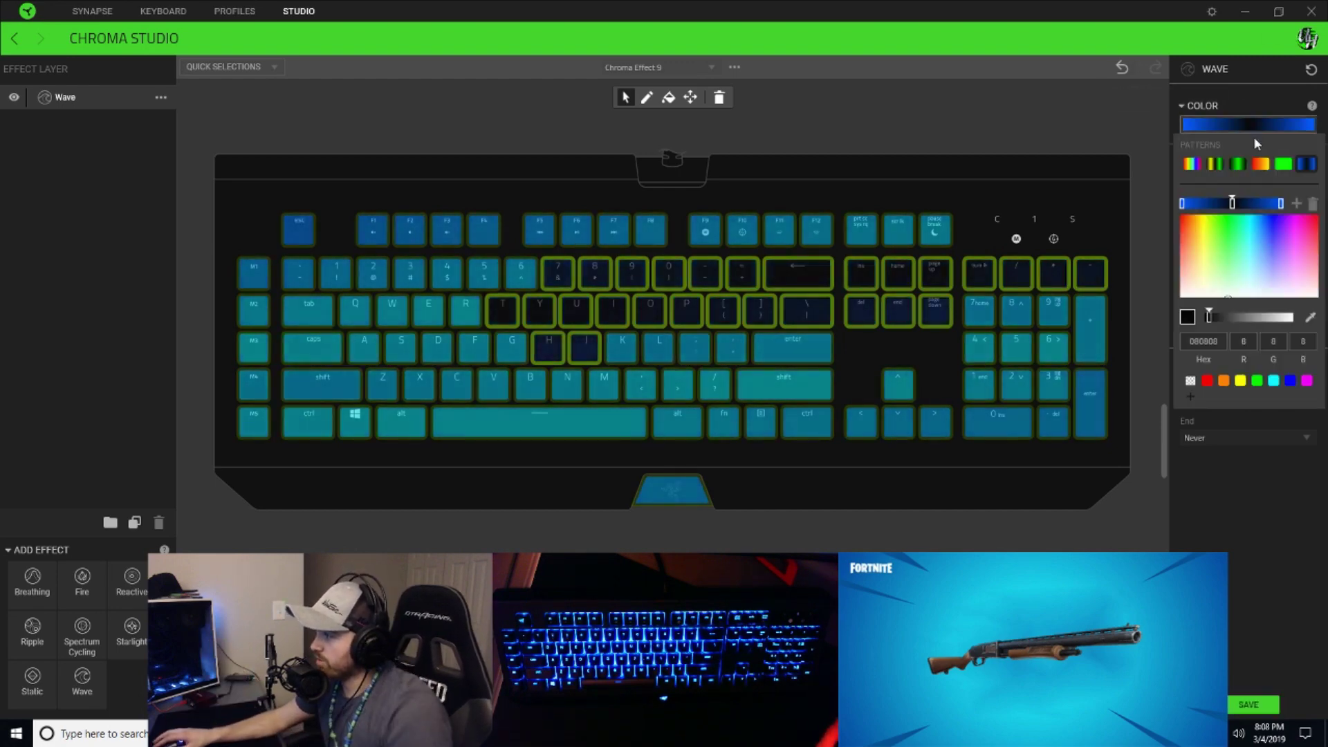
click(1183, 204)
drag(1235, 322, 1213, 315)
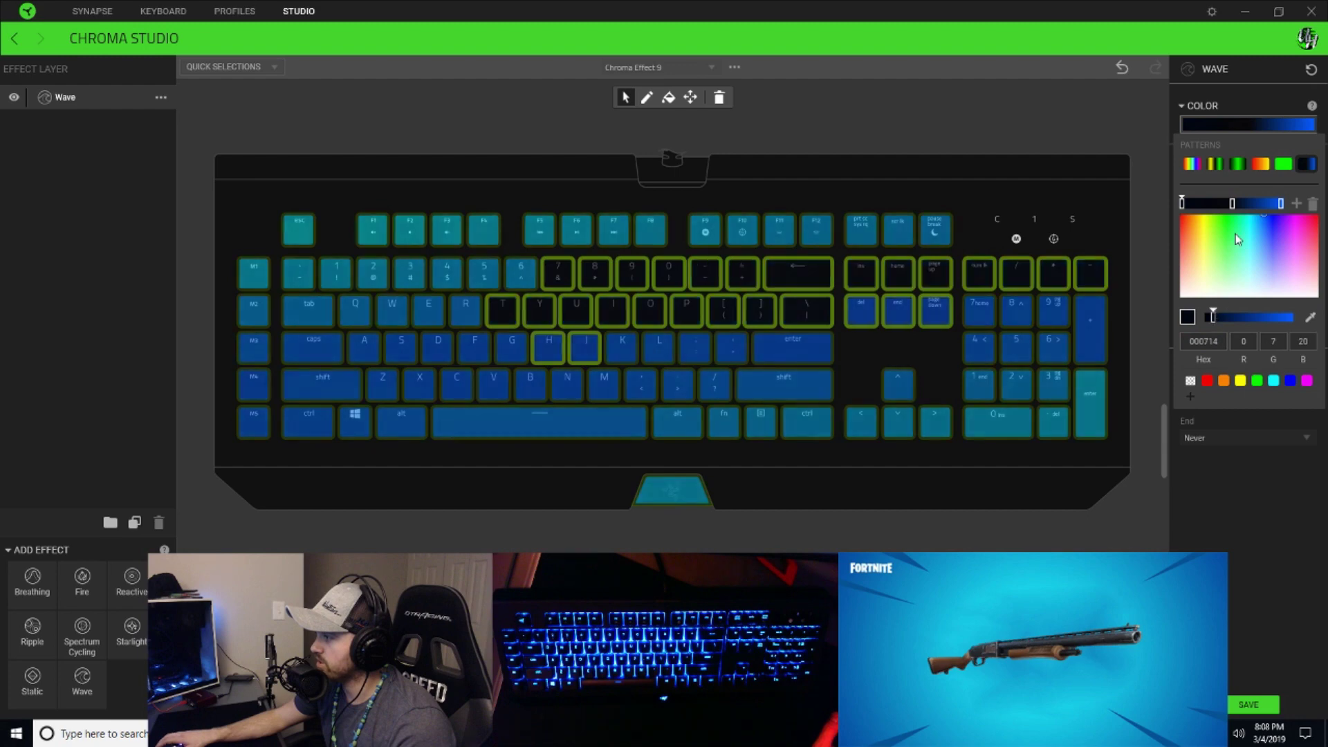
click(1230, 238)
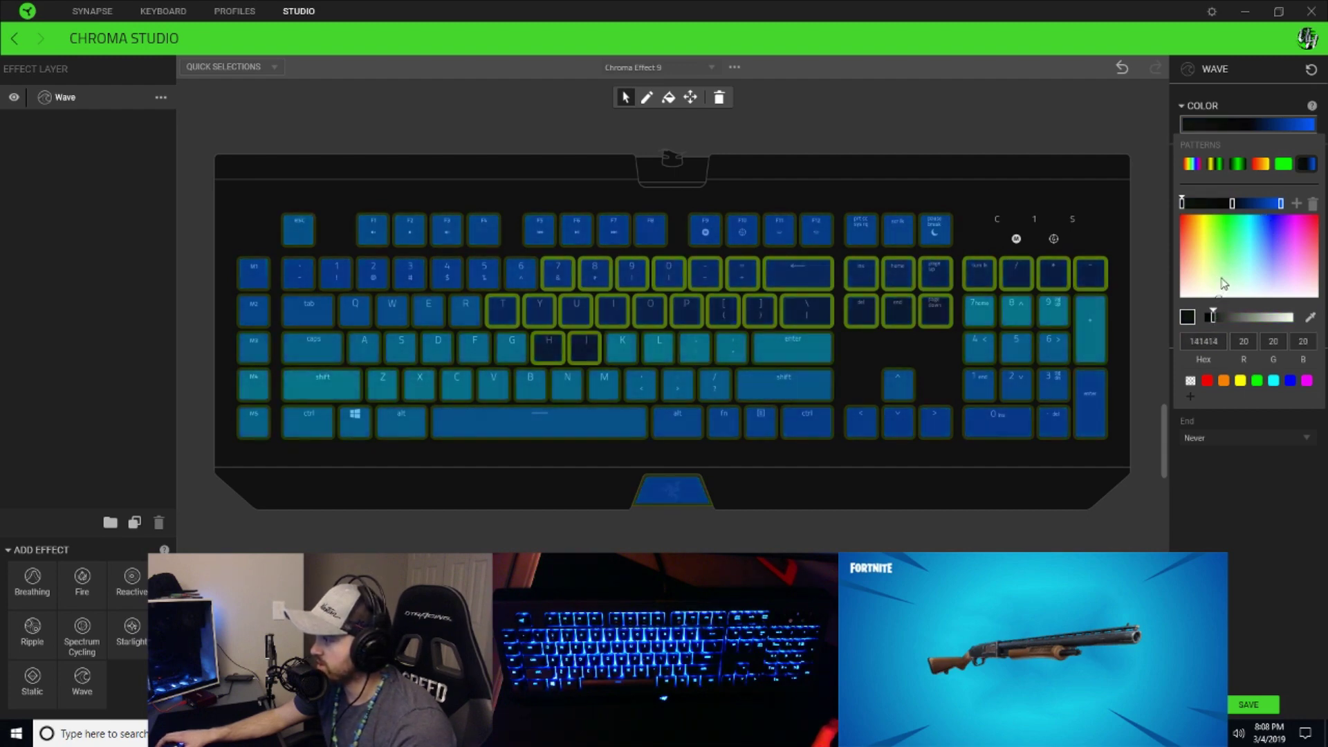
drag(1213, 318, 1210, 319)
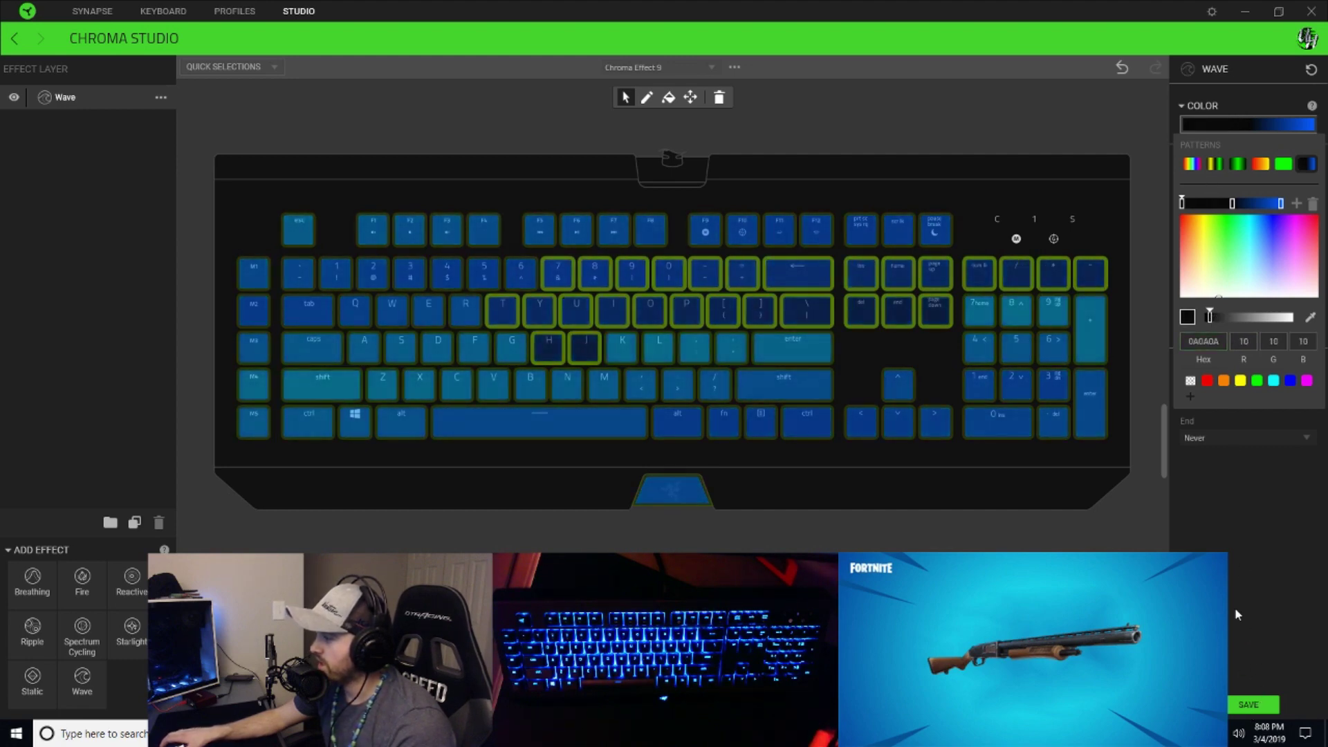
double_click(1210, 341)
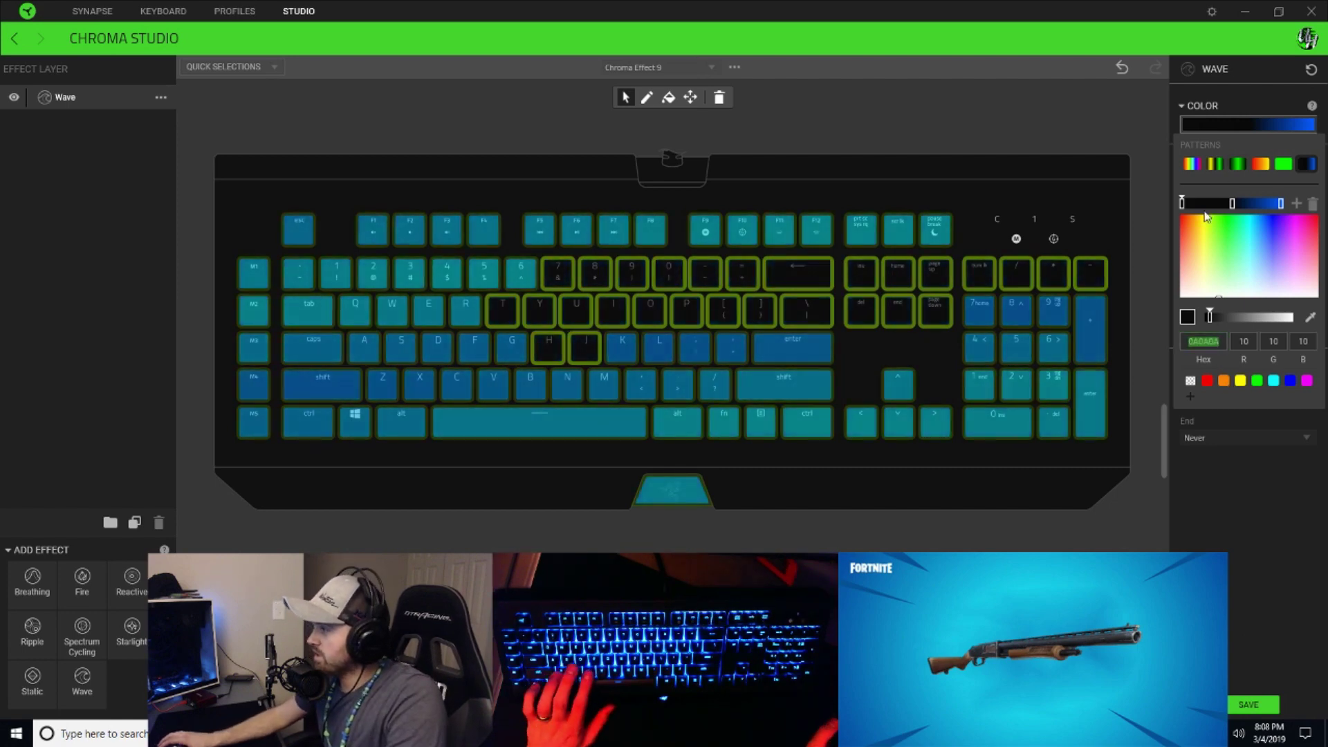
Step: Set the last gradient stop of the selected keys to 0A0A0A
click(1280, 203)
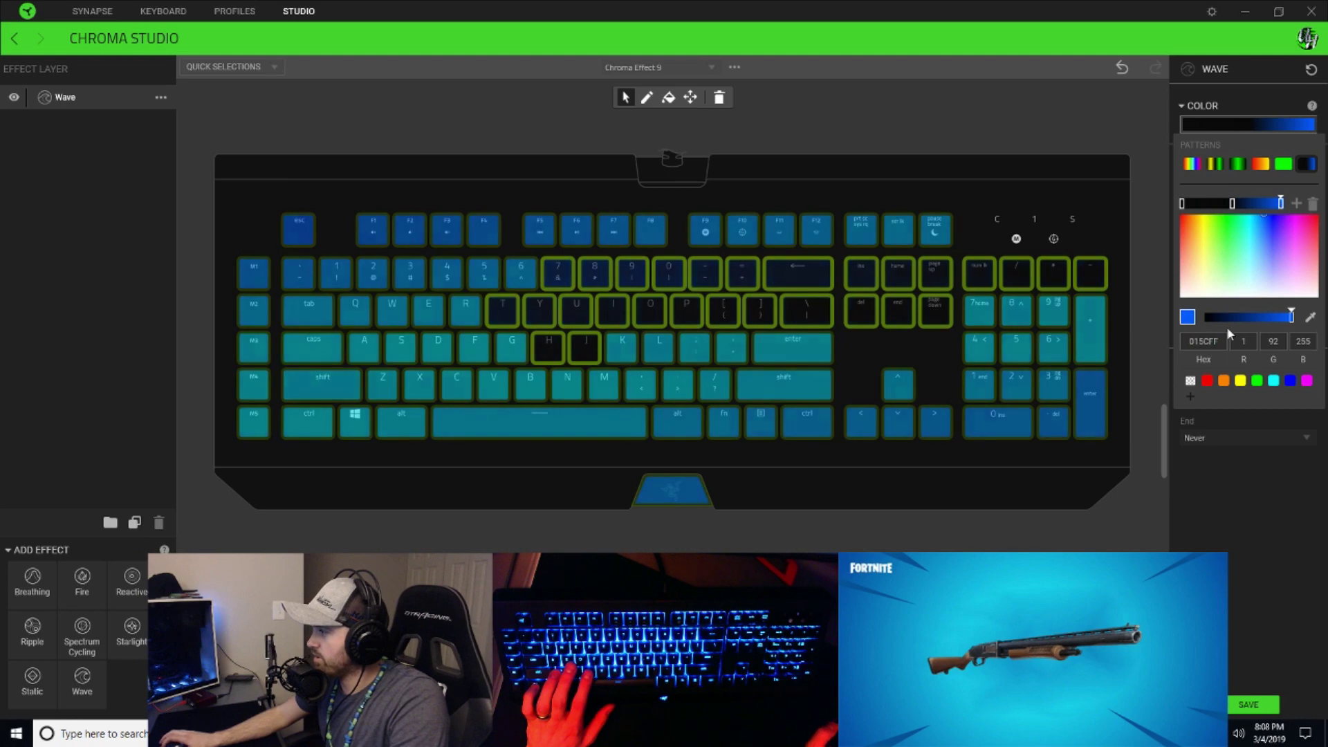
double_click(1204, 342)
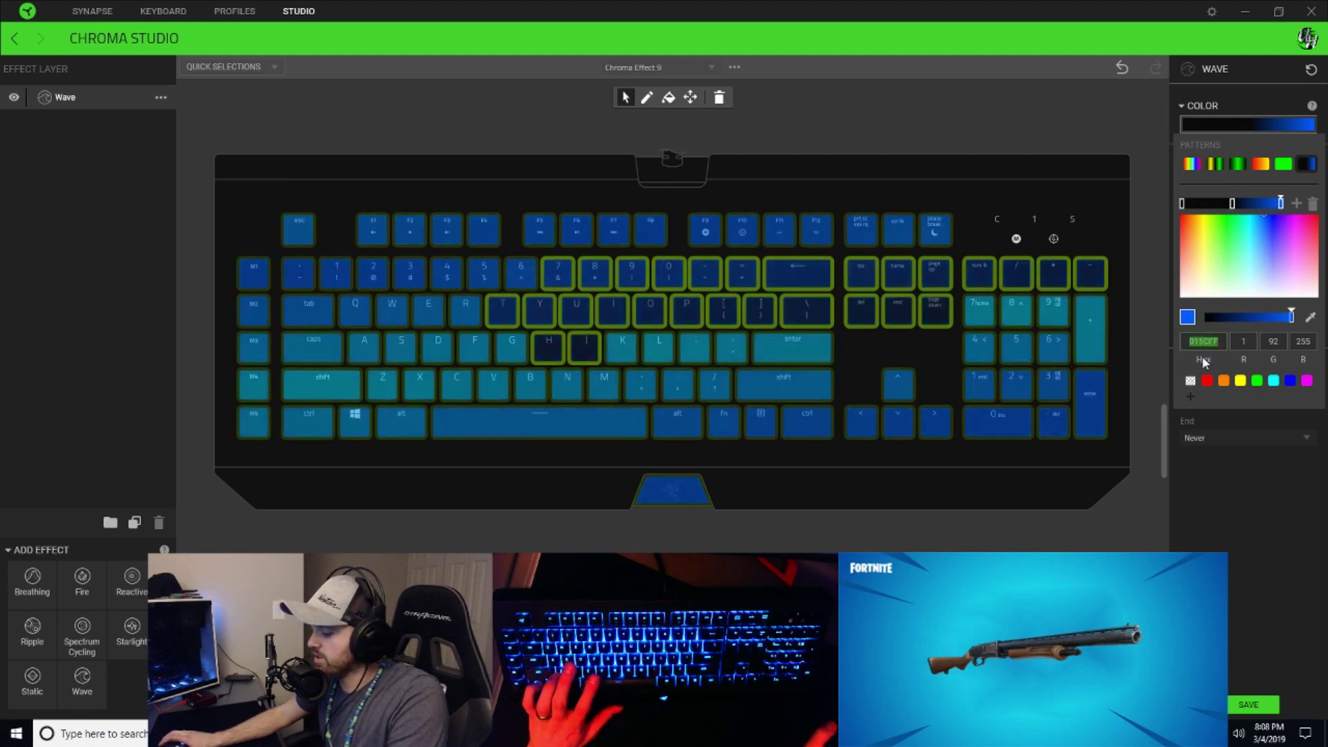
text(0A0A0A)
key(Return)
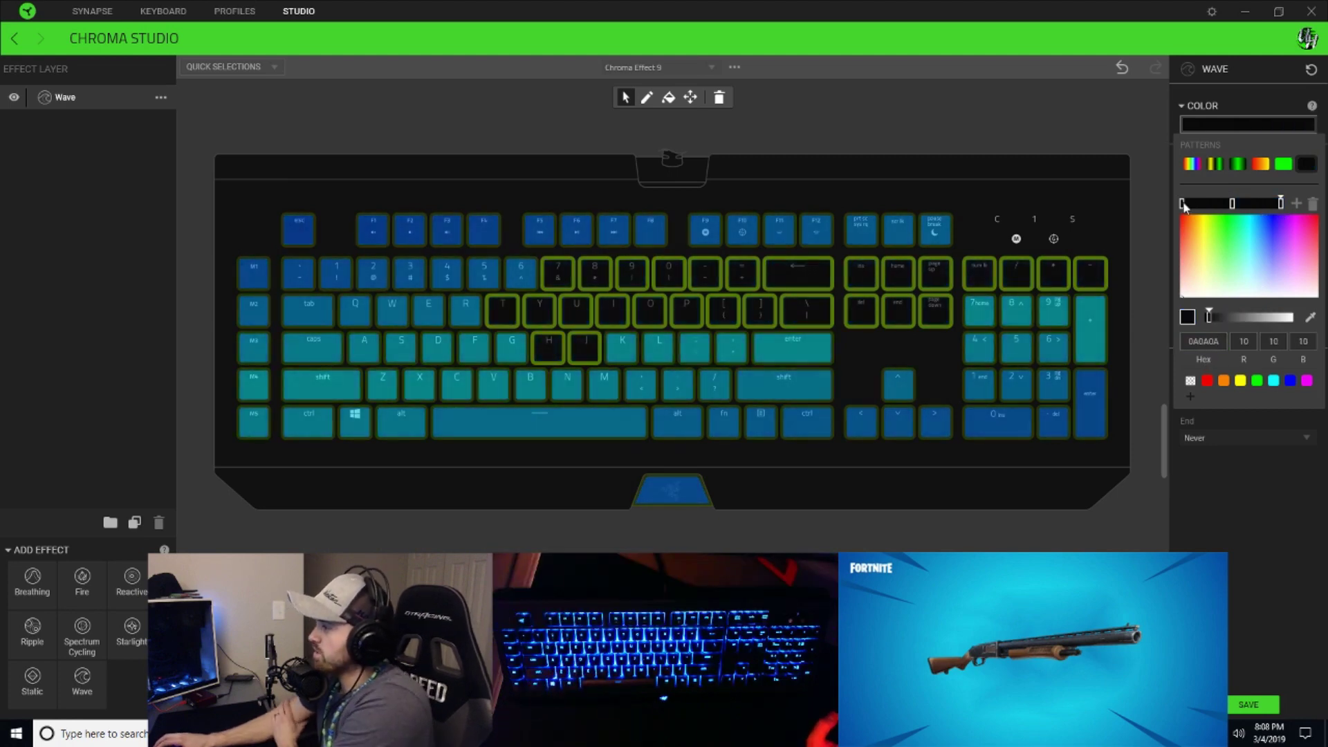
Step: Move the outer gradient stops close to the middle one and lighten the middle stop to gray 454545
drag(1192, 205, 1214, 206)
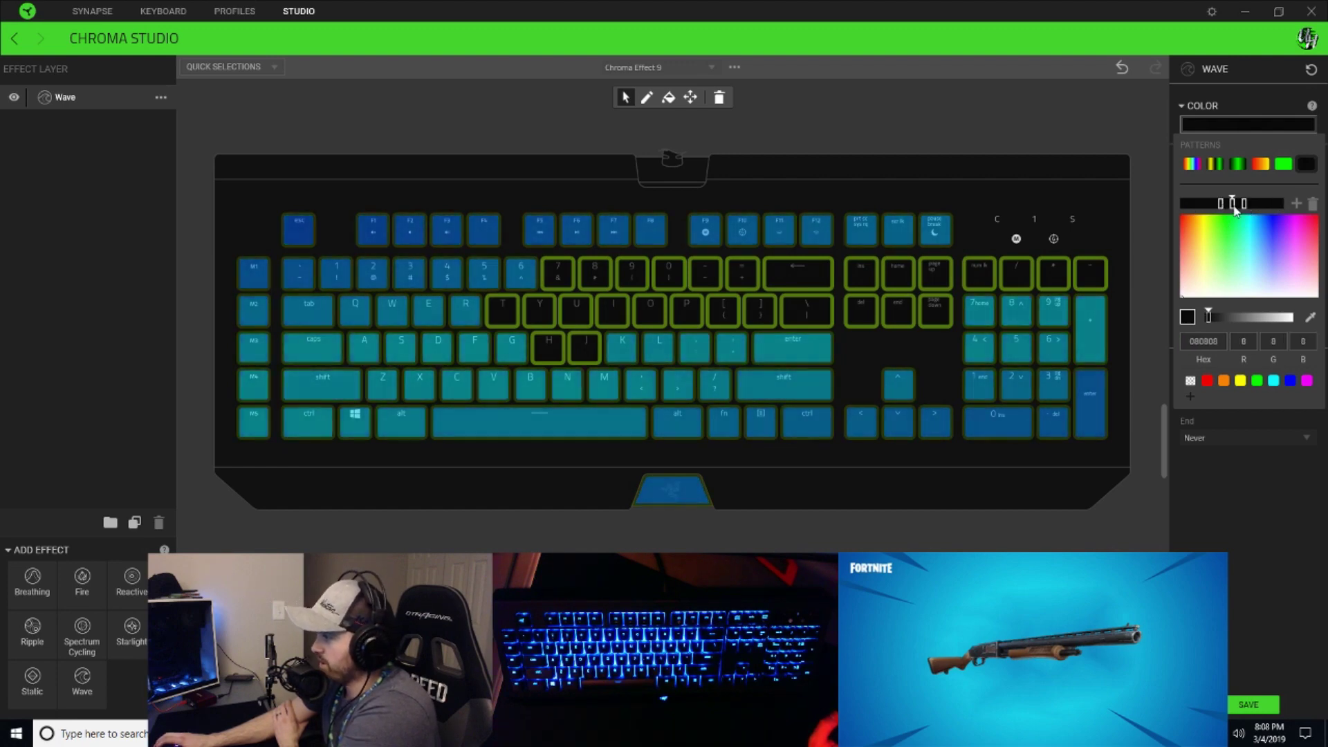
drag(1224, 315, 1229, 315)
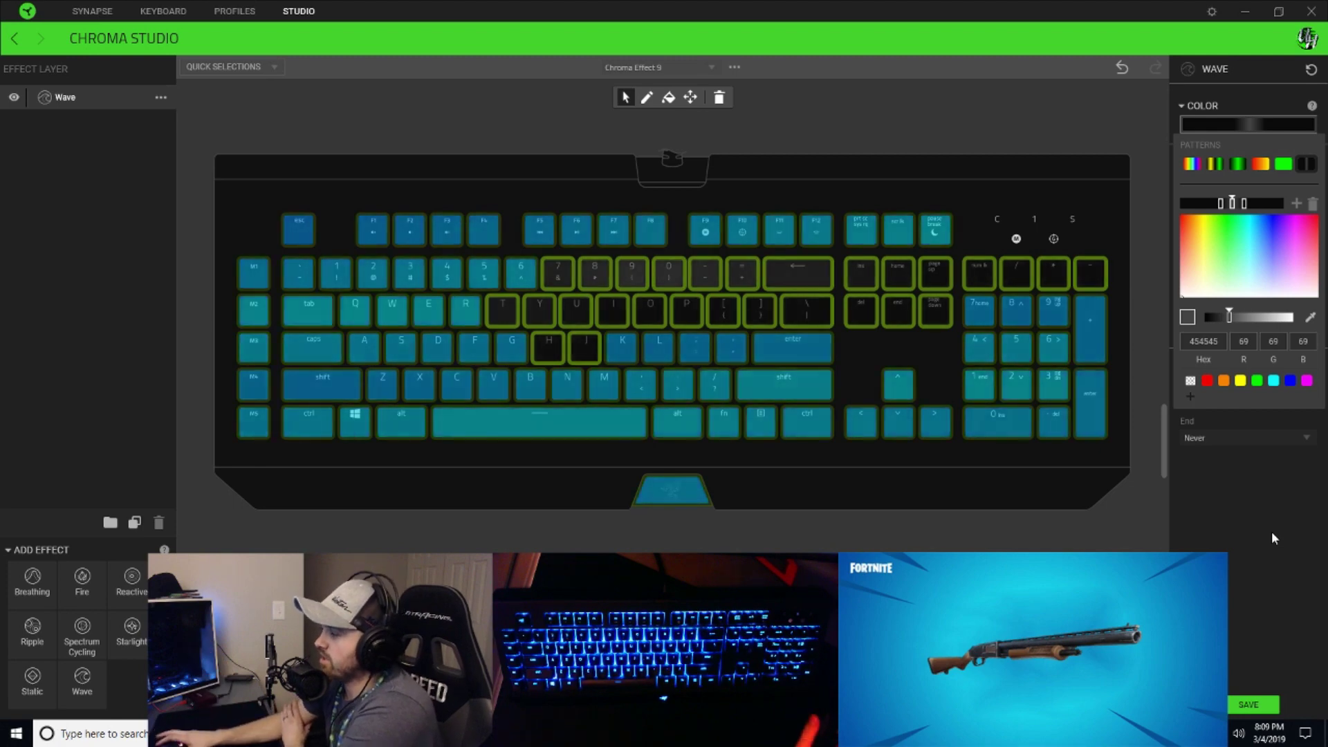
click(1272, 531)
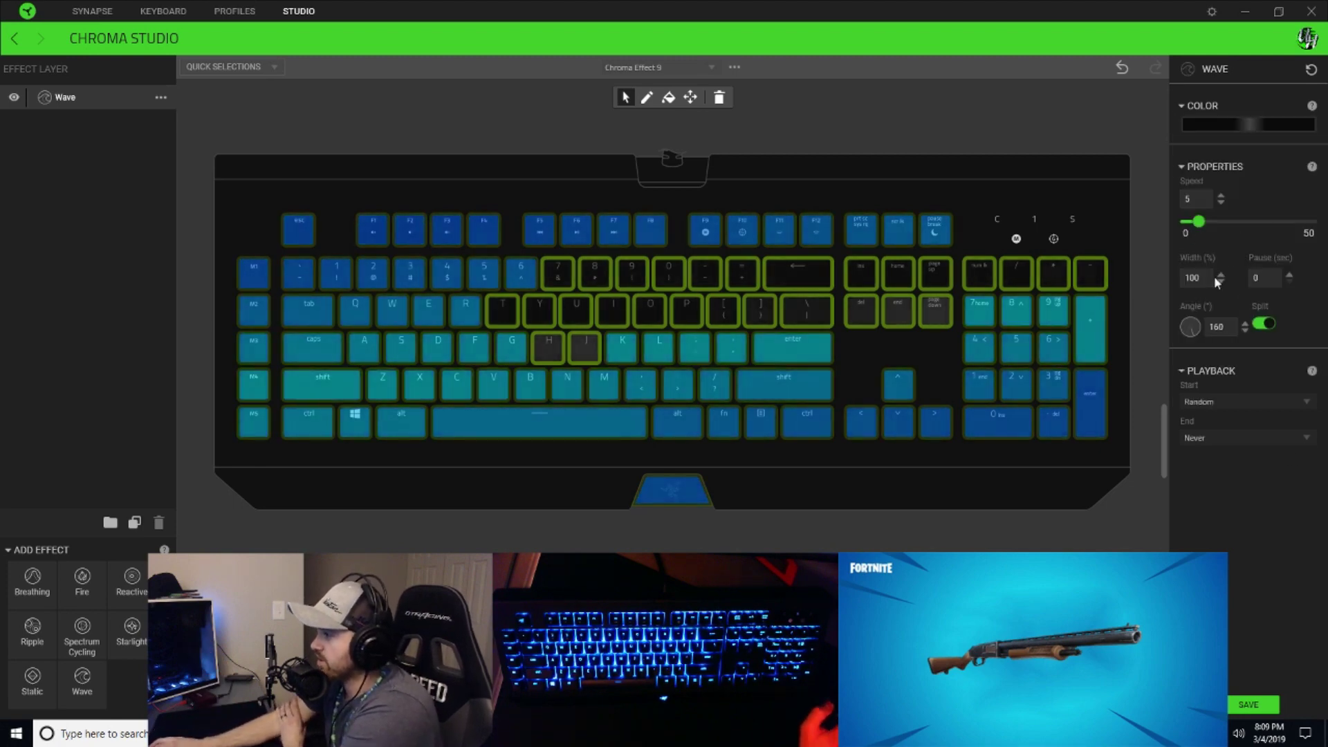
Step: Set the selected keys' wave angle to 110° and turn Split off
drag(1194, 332, 1234, 325)
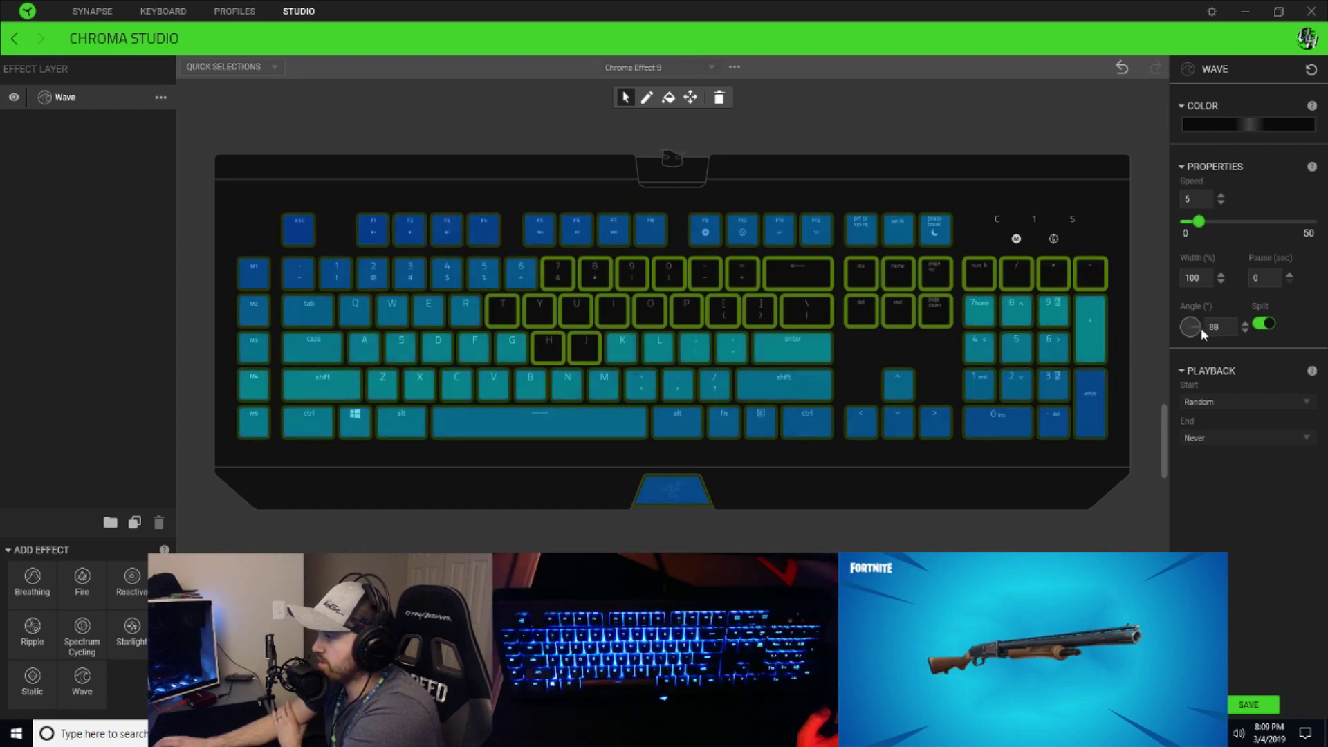
drag(1199, 327, 1223, 341)
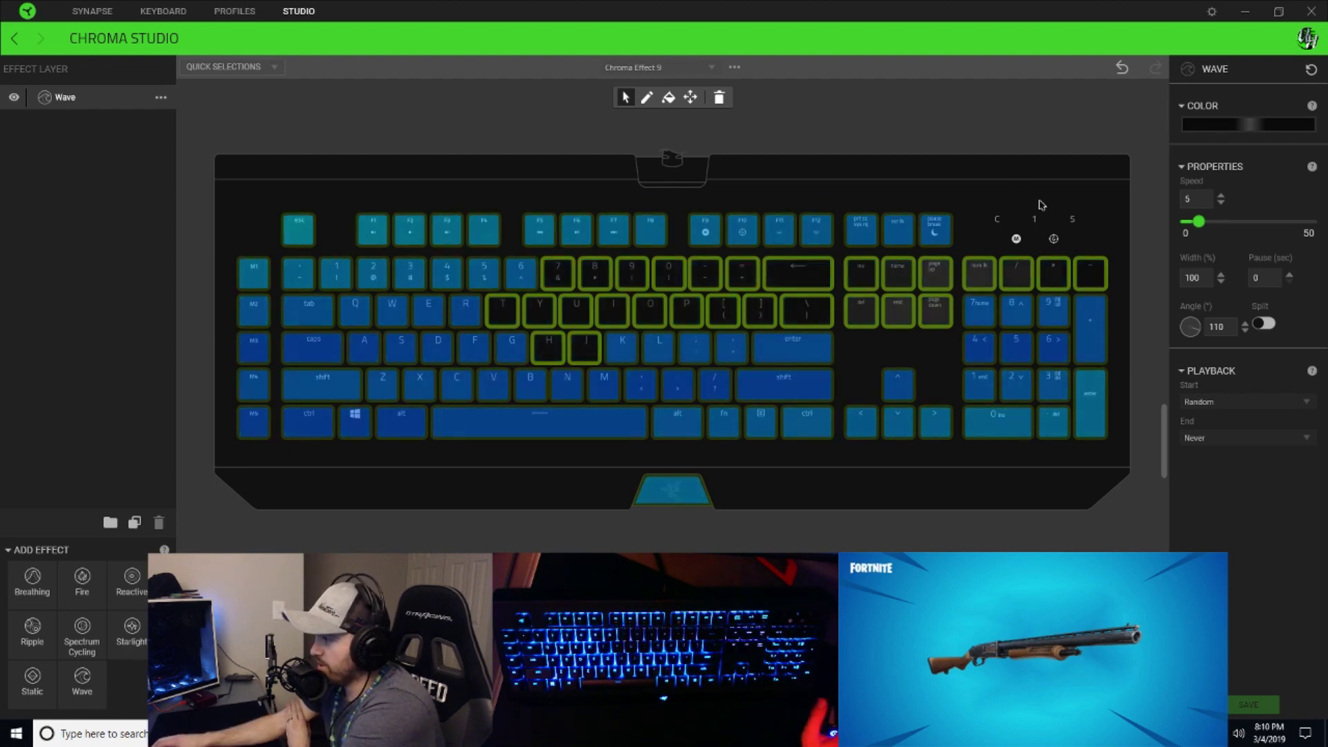
Step: Set the first and last gradient stops of the selected keys to 1A1A1A and save the effect
click(1243, 126)
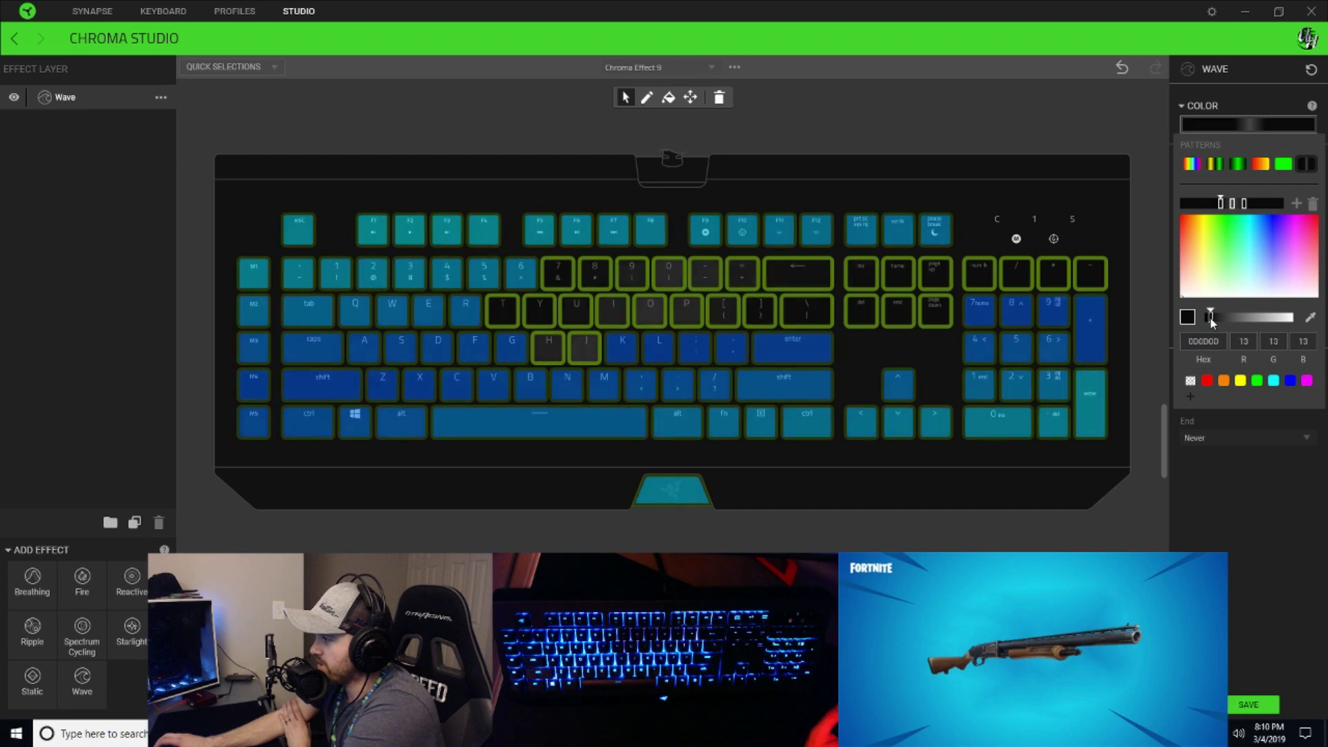
drag(1211, 318, 1221, 319)
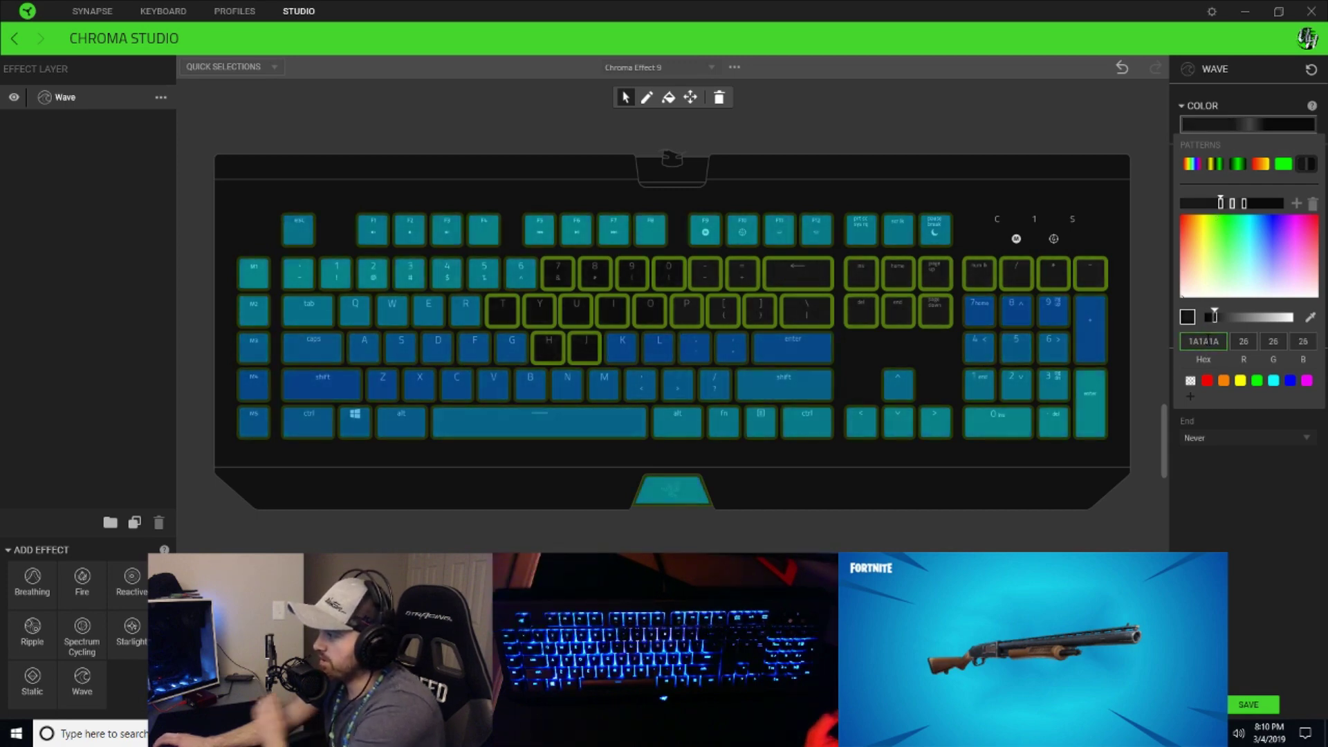
double_click(1208, 340)
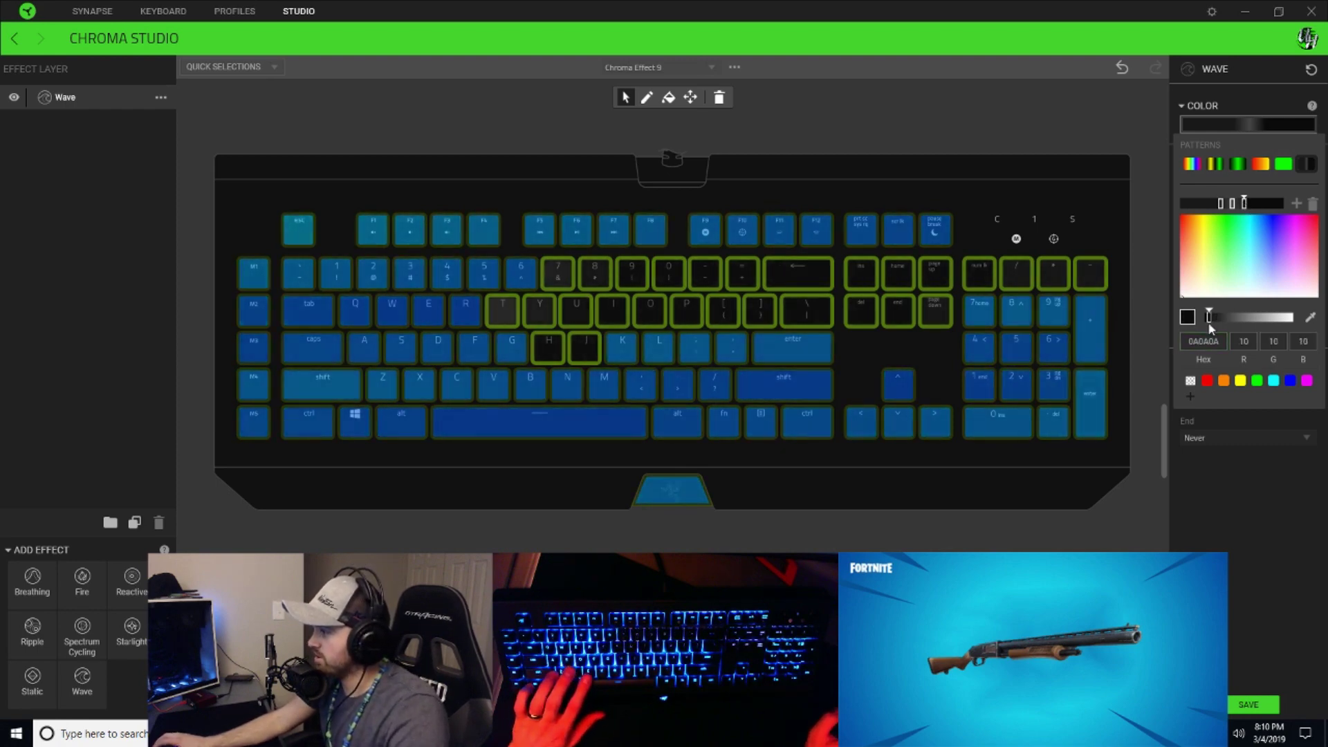
double_click(1209, 342)
text(1A1A1A)
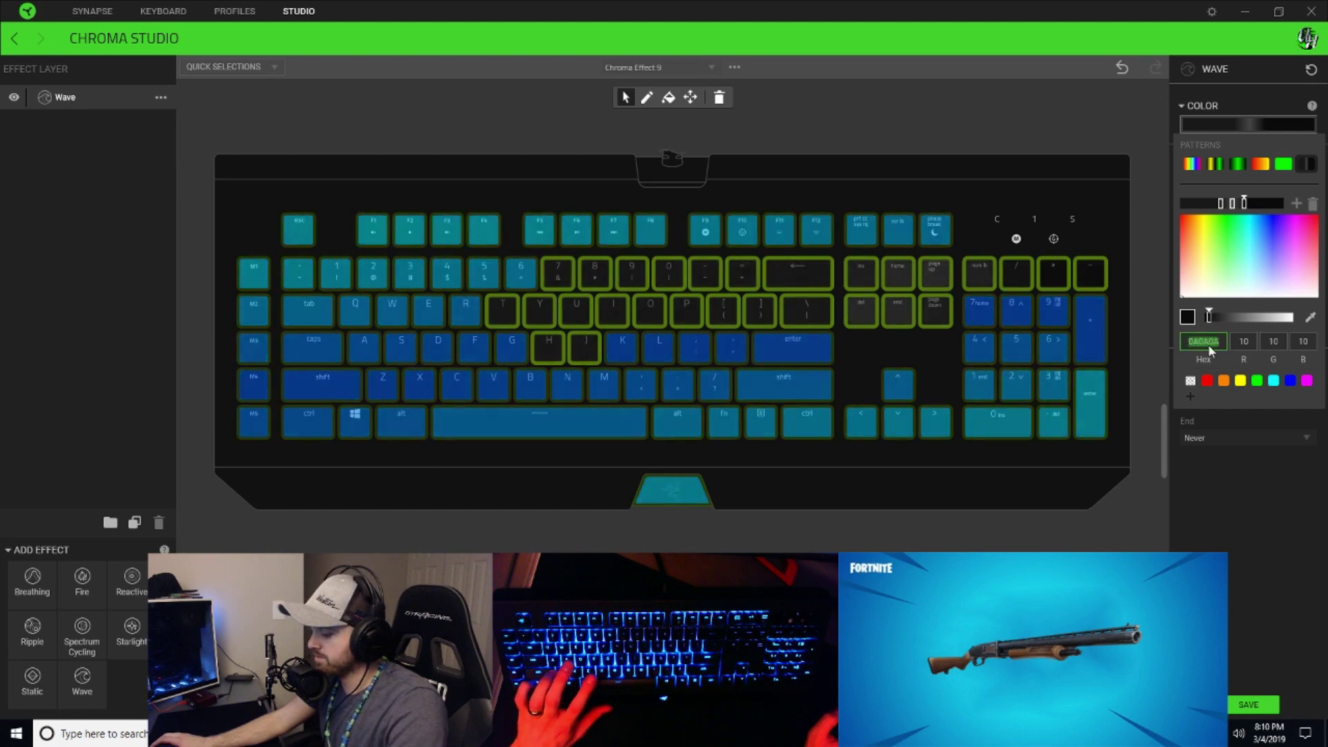
key(Return)
click(1273, 530)
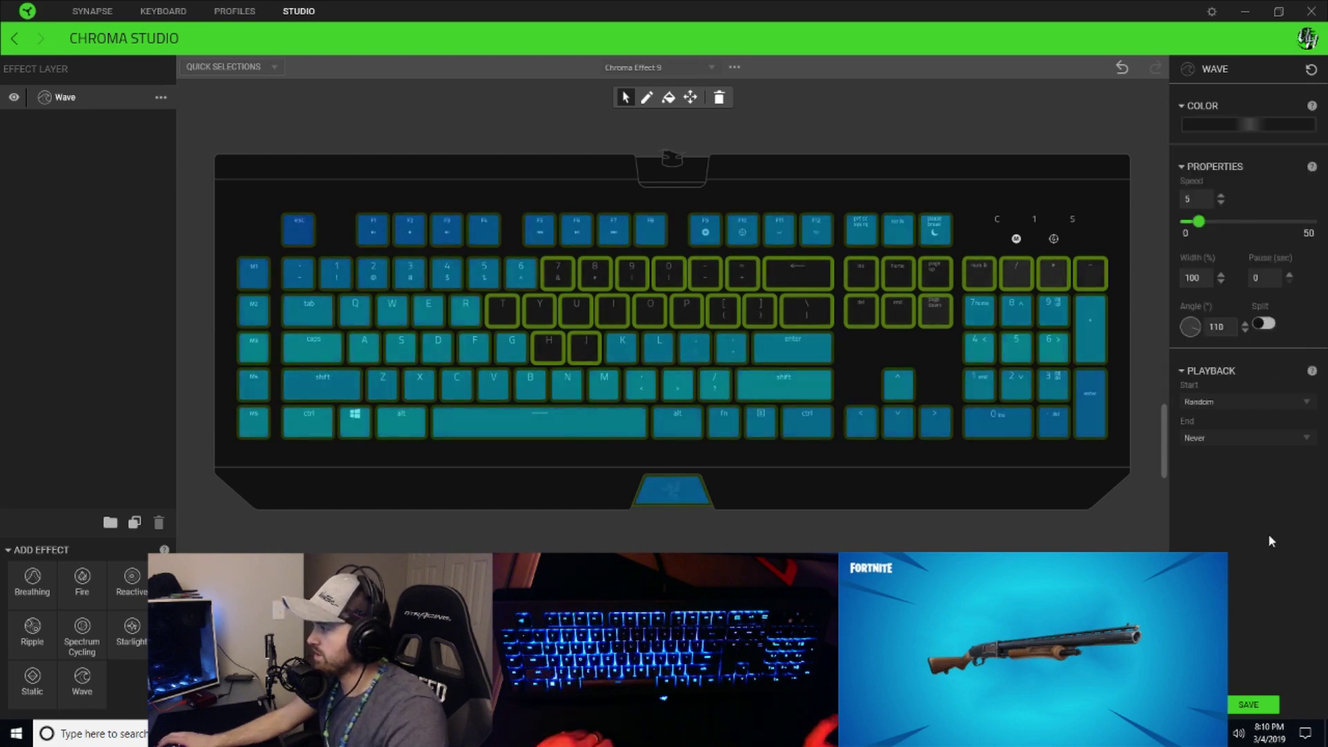
click(1266, 707)
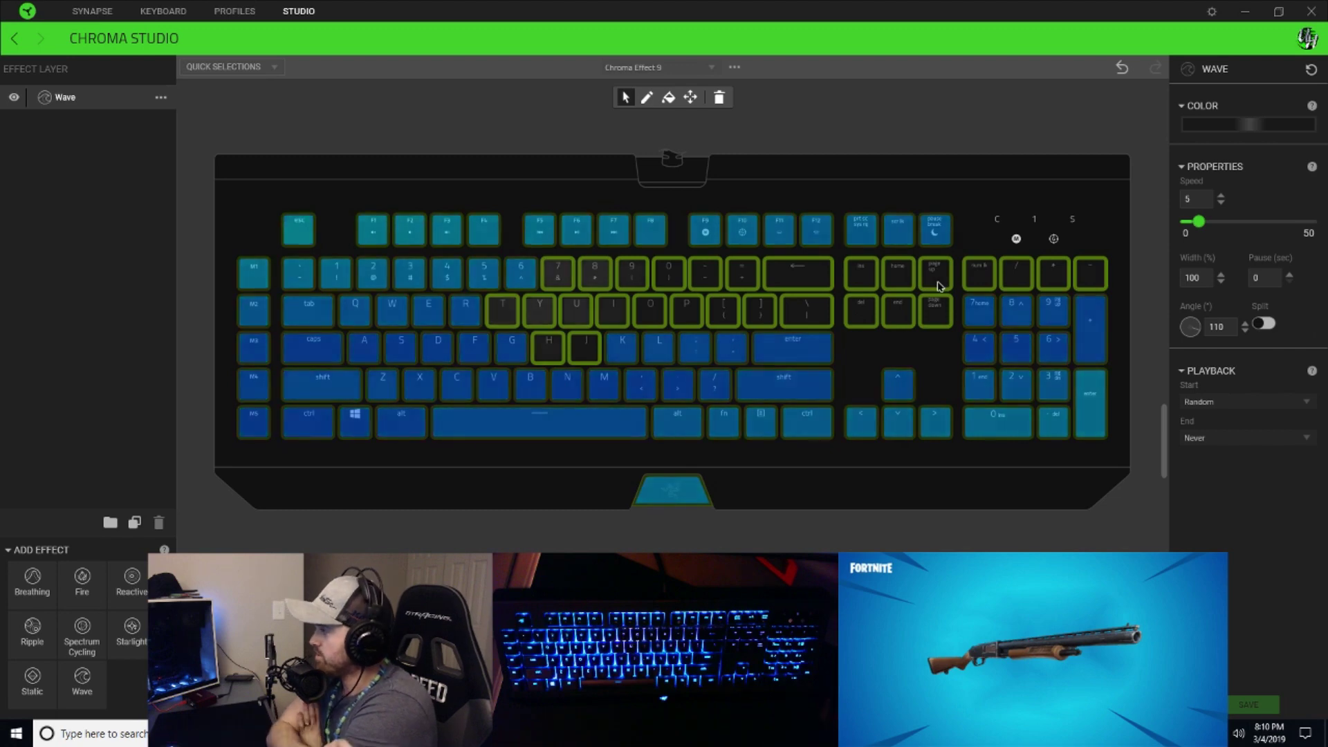
Step: Replace the selection with the stock keys: Tab through E, Caps through G, Shift through V, Ctrl through Alt, and M2 to M5
mouse_move(939, 287)
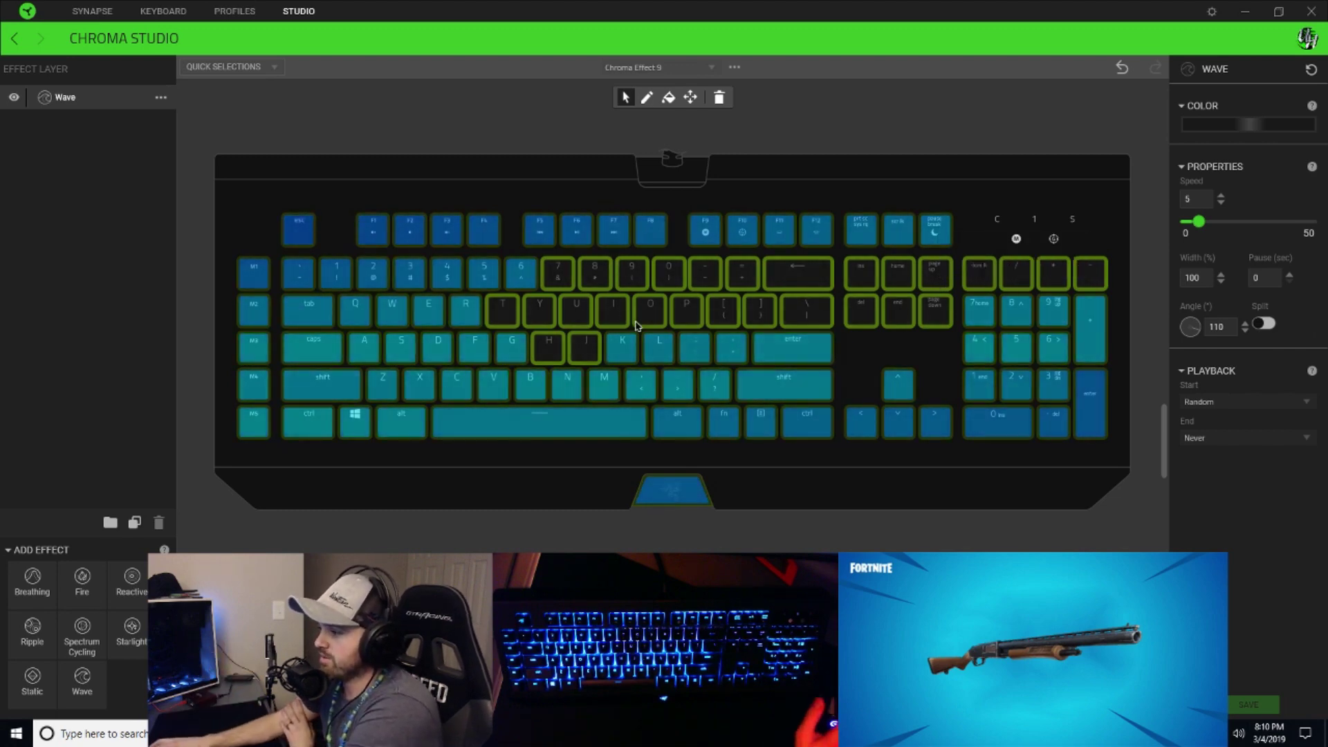
click(904, 528)
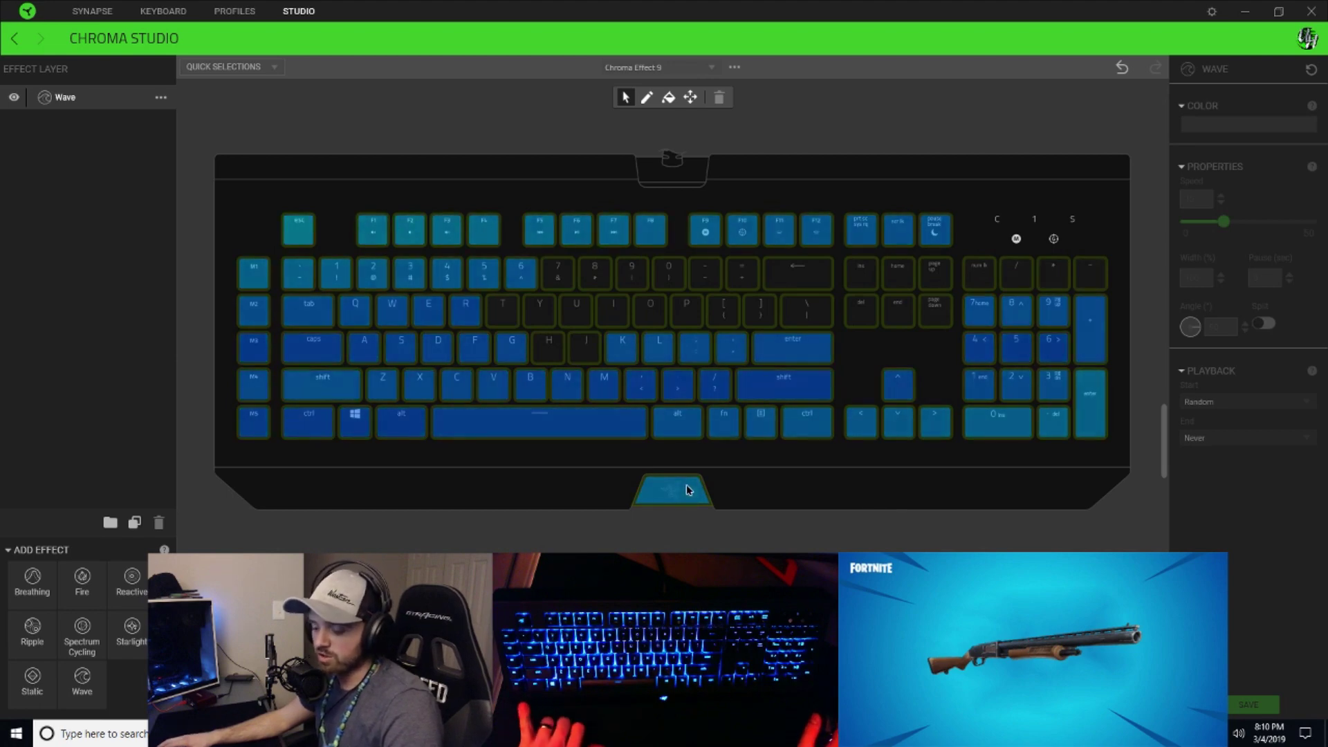
click(474, 340)
click(512, 346)
click(493, 384)
click(457, 384)
click(419, 385)
click(436, 349)
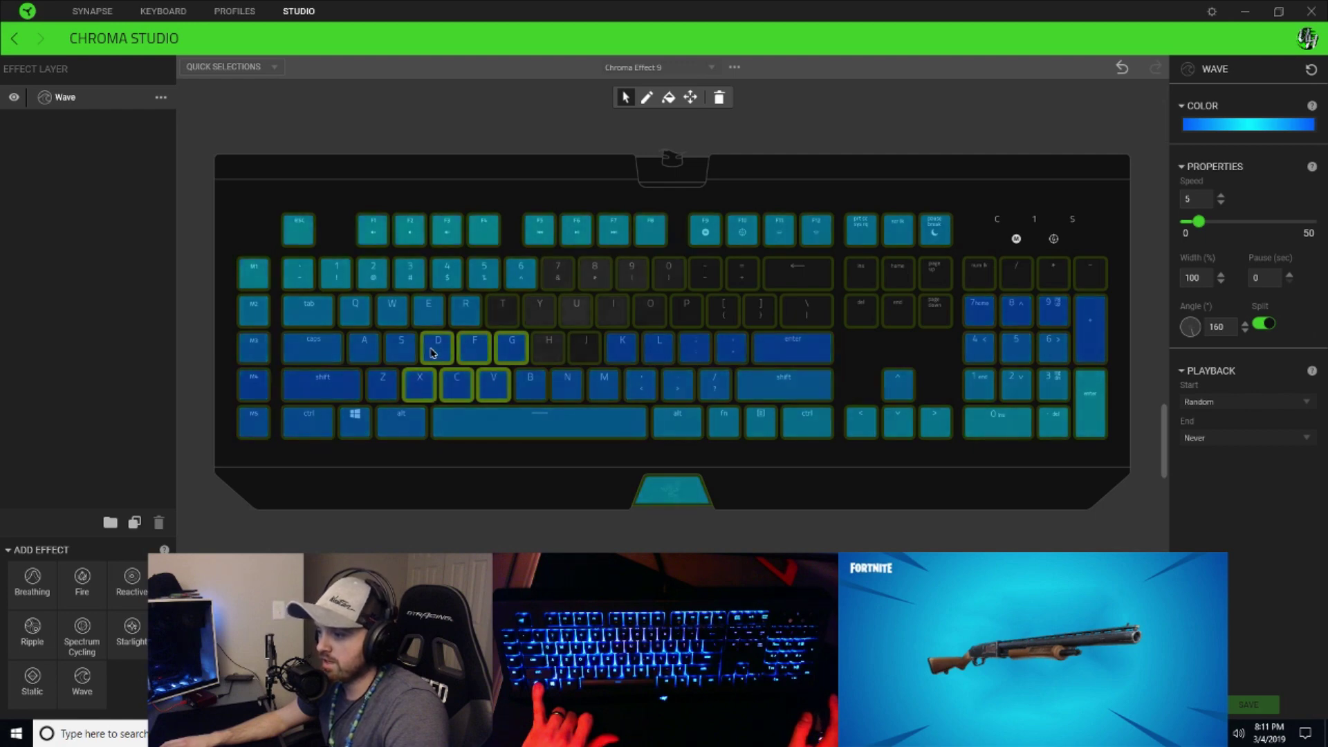
click(428, 308)
click(392, 308)
click(399, 344)
mouse_move(397, 391)
mouse_down()
mouse_move(312, 425)
mouse_move(355, 314)
mouse_move(267, 313)
mouse_move(262, 428)
mouse_up()
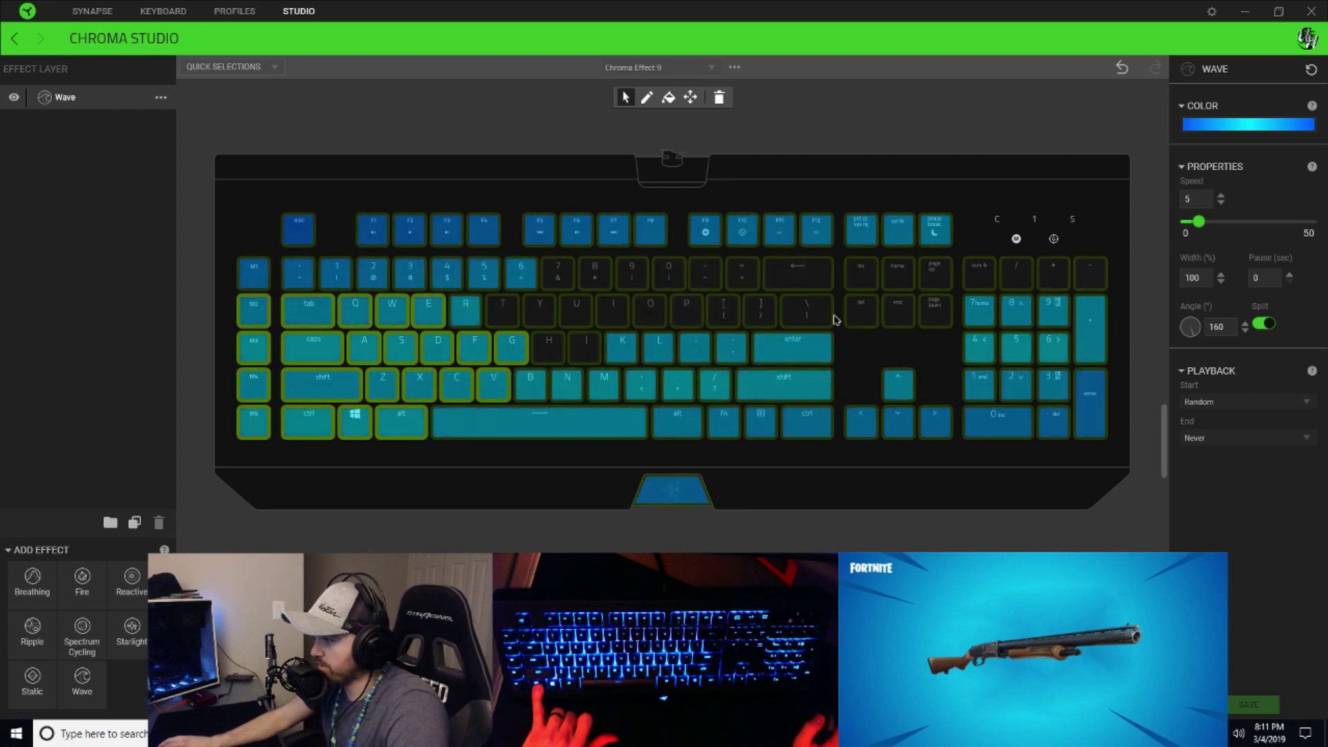
Step: Add the ], \, Delete and End keys to the selection for the shotgun's pump grip
ctrl+click(770, 314)
ctrl+click(814, 314)
ctrl+click(869, 312)
ctrl+click(893, 317)
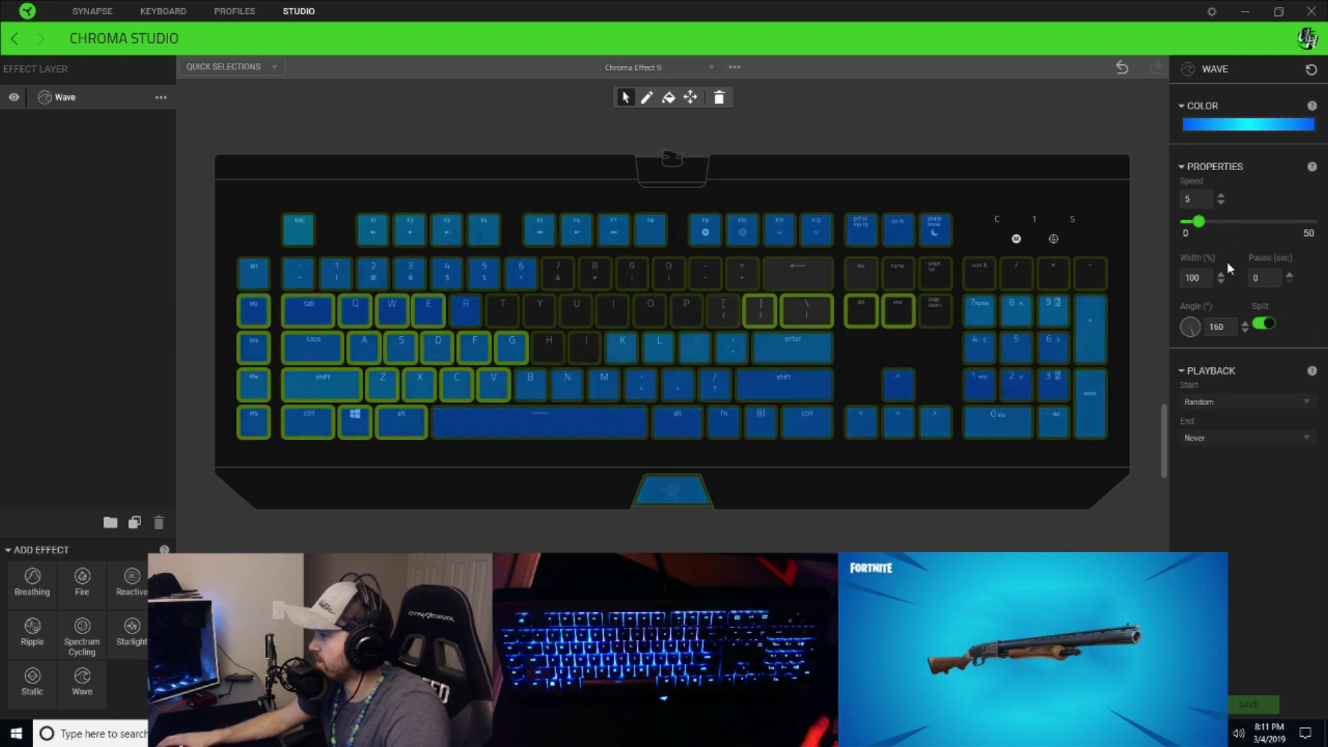
Step: Move the outer gradient stops of the selected keys' wave close to the middle stop
click(1243, 128)
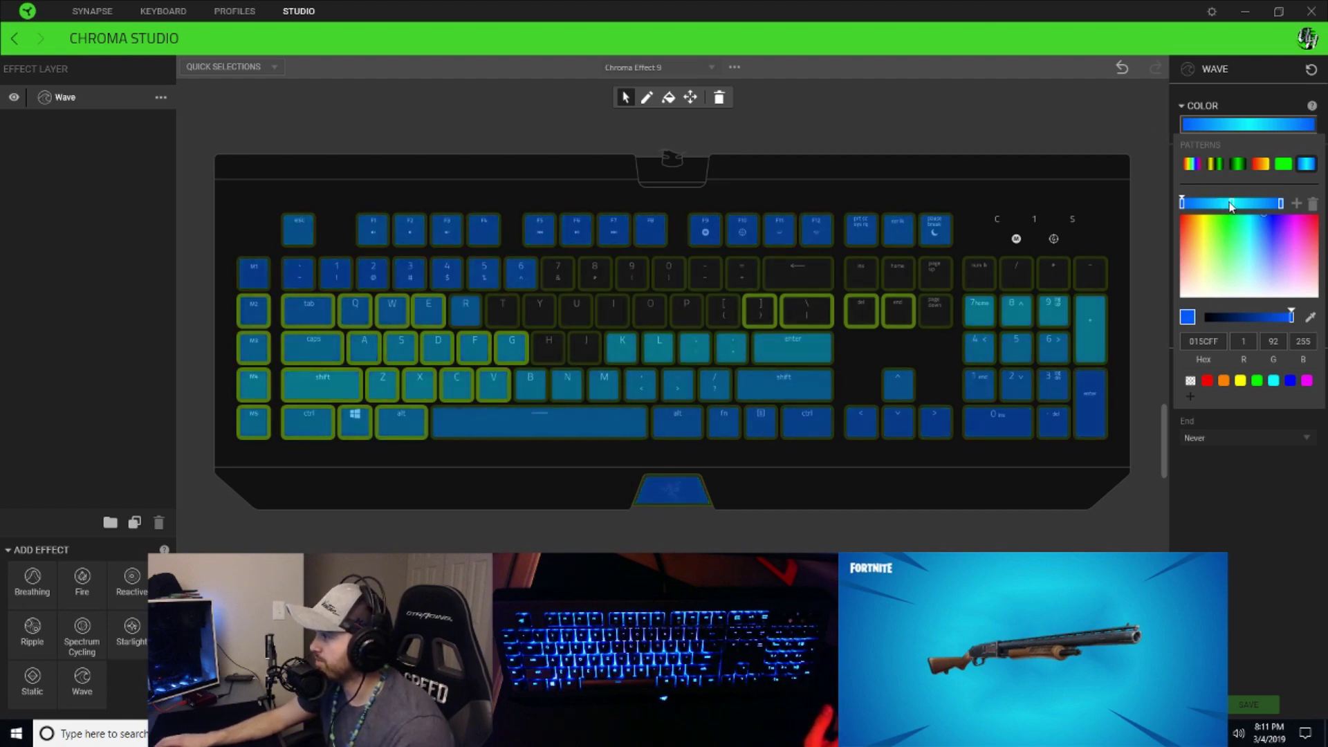
click(1203, 205)
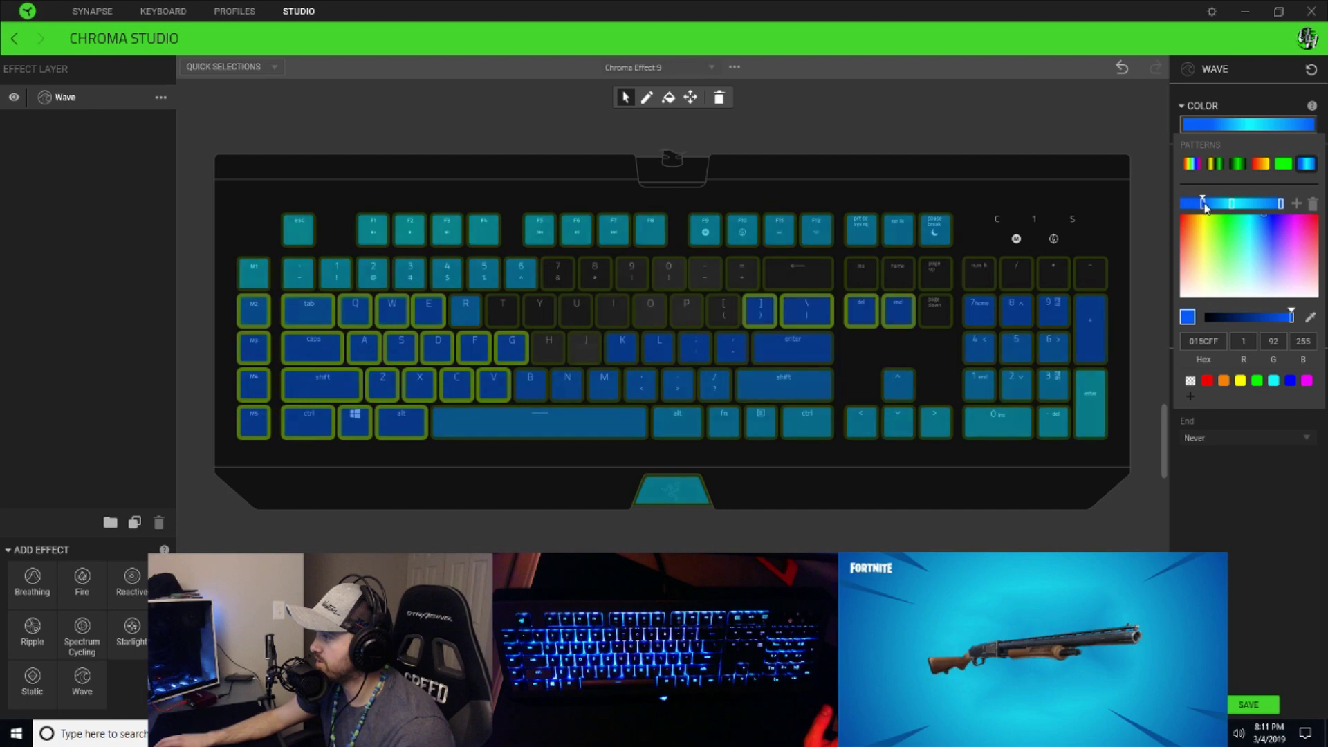
drag(1204, 205, 1249, 204)
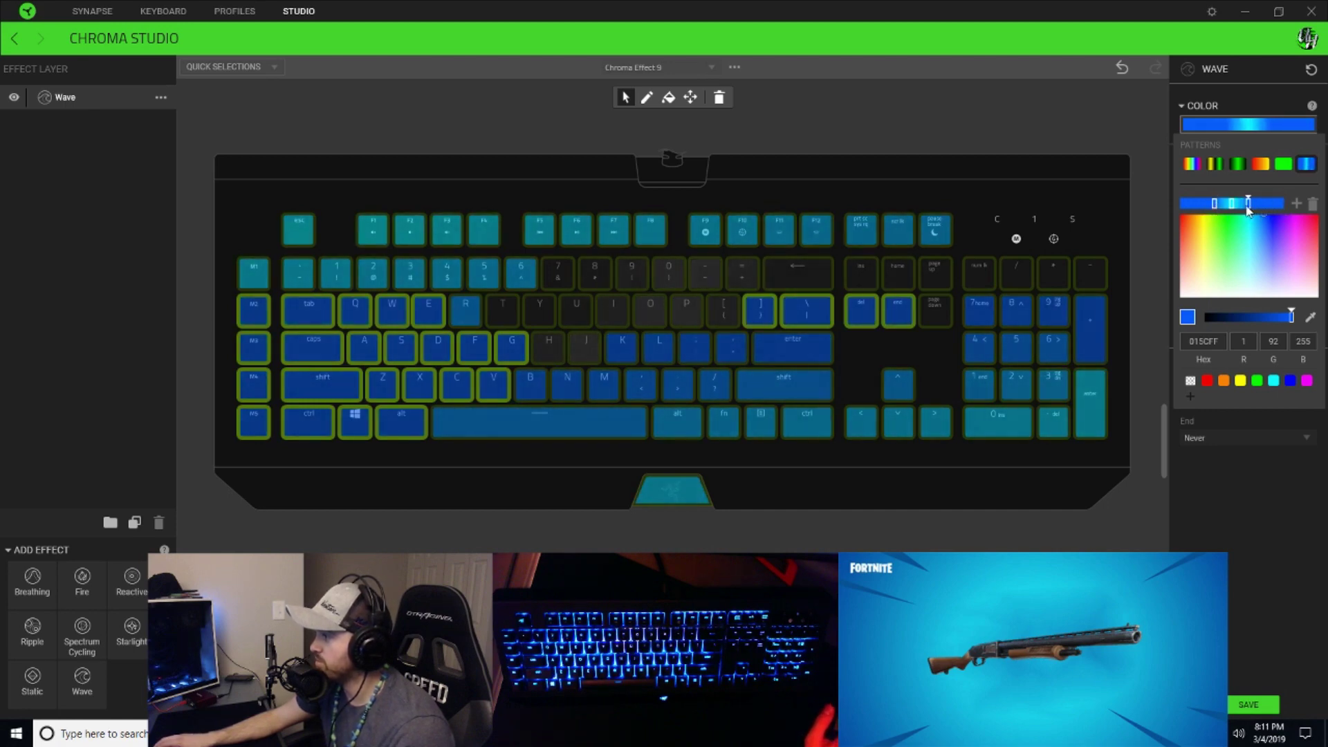
drag(1249, 204, 1244, 205)
click(1219, 204)
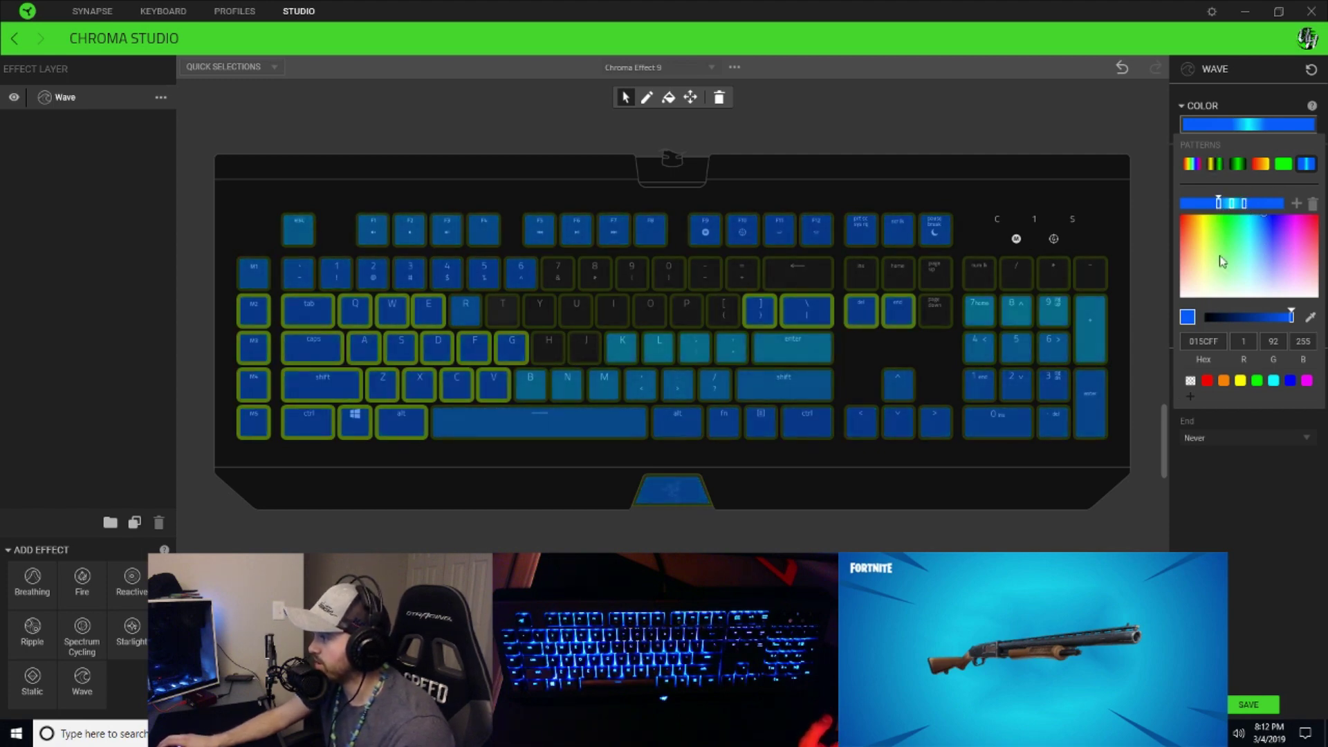
Step: Recolor the first gradient stop orange and darken it to brown 4C2C00
click(1228, 223)
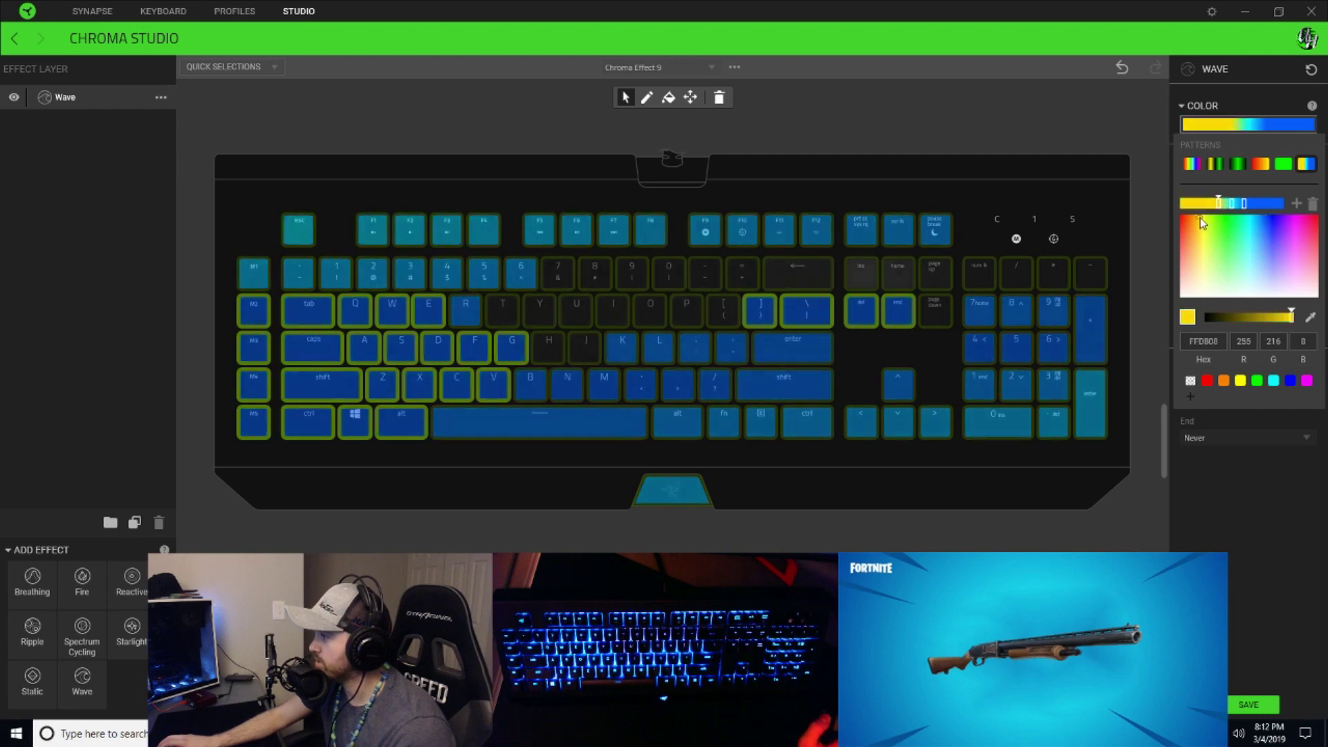
click(1197, 221)
click(1193, 223)
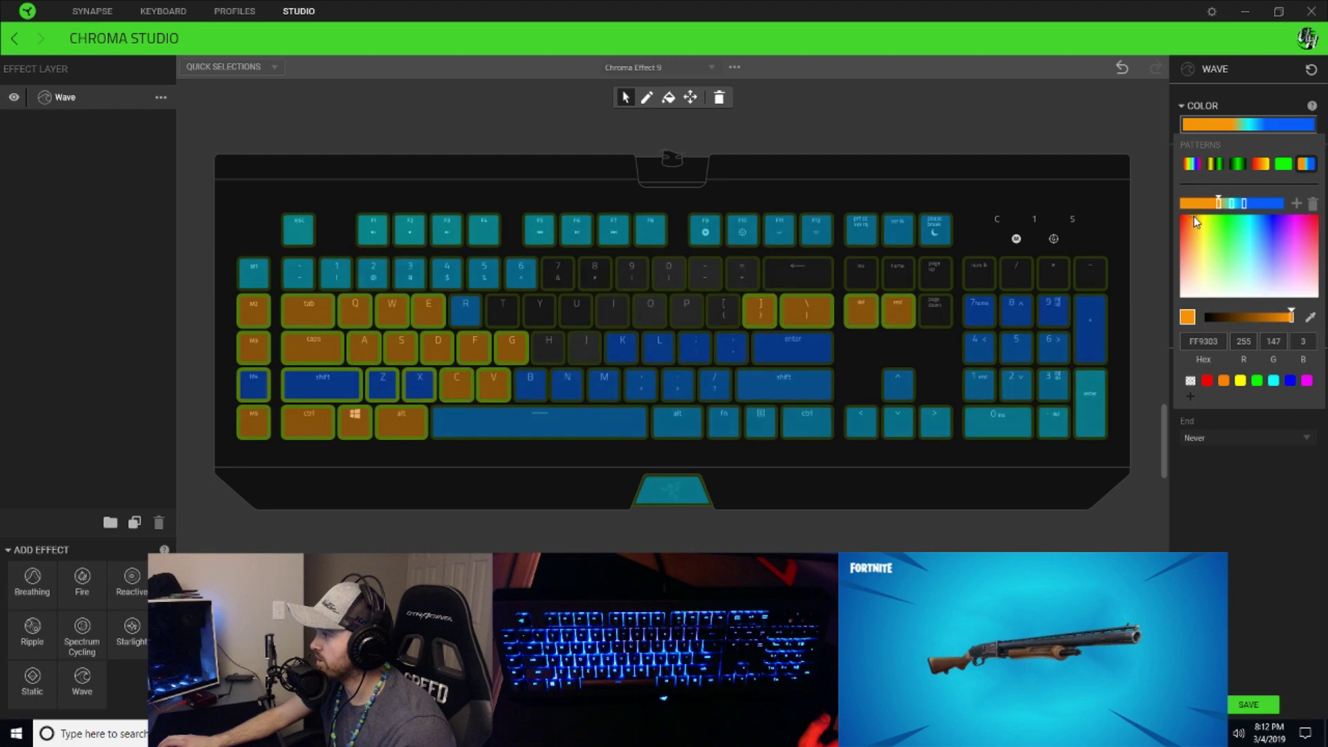
click(1194, 218)
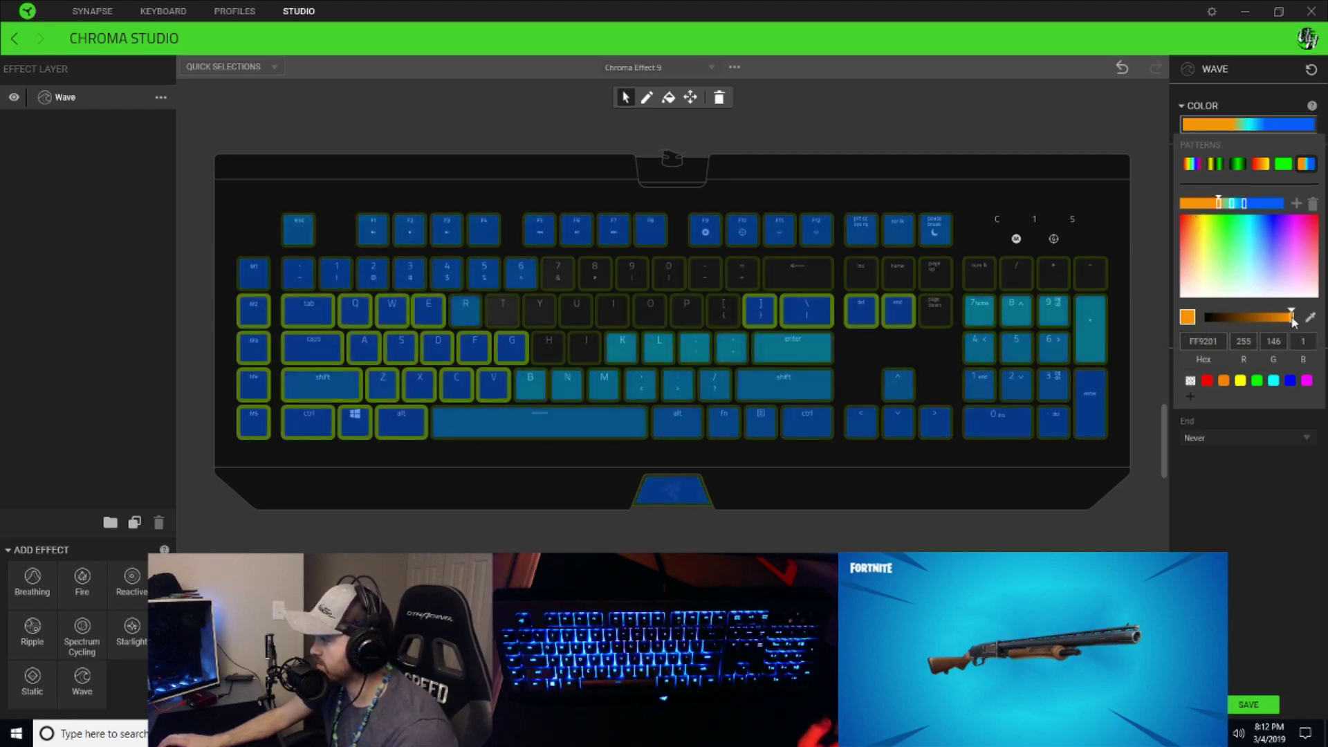
drag(1292, 319, 1237, 326)
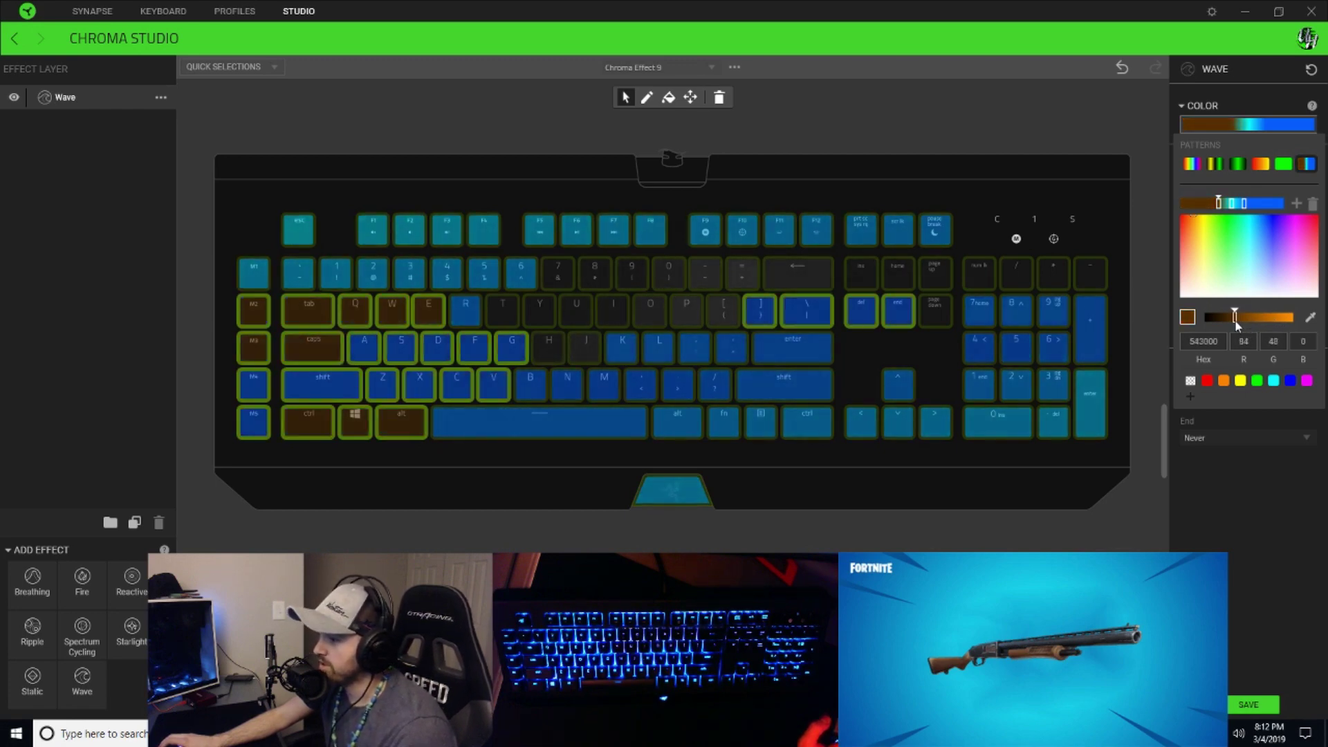
drag(1234, 321, 1235, 322)
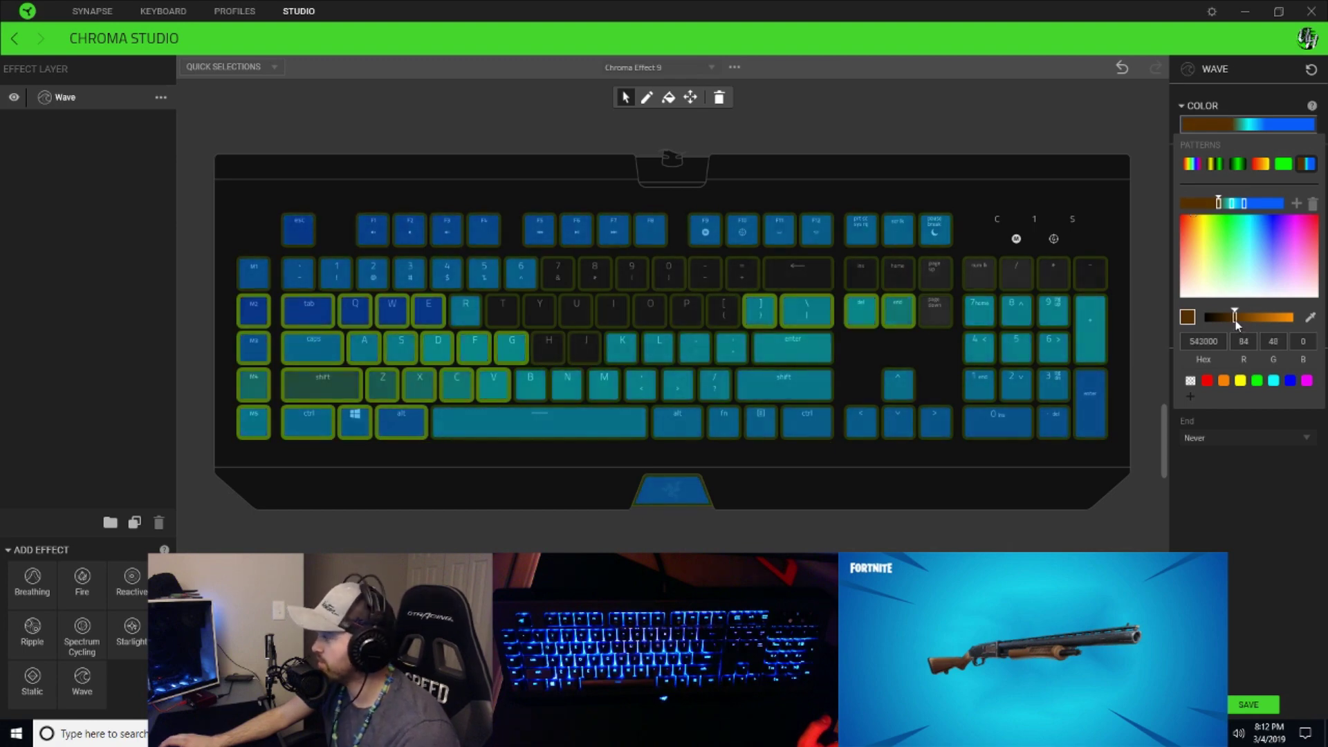
drag(1236, 321, 1232, 321)
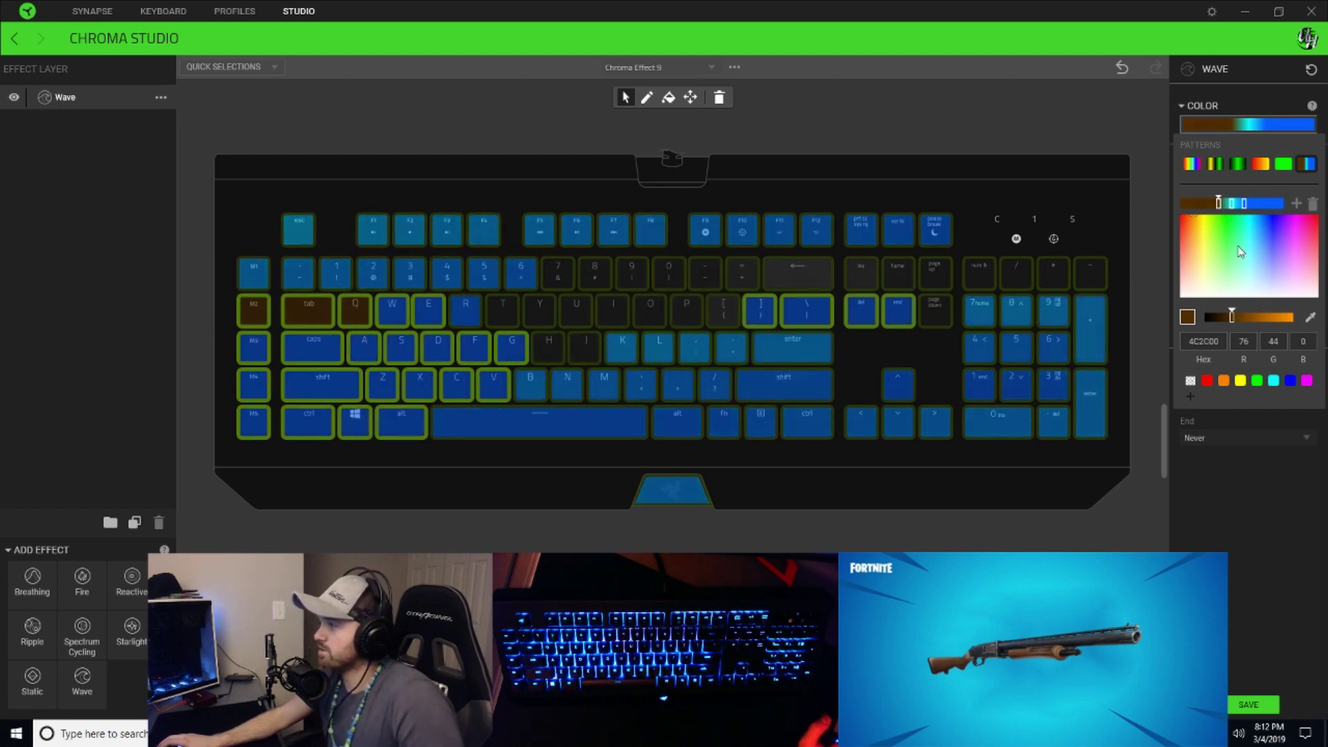
Step: Copy the first stop's hex code 4C2C00 to the last and middle gradient stops
click(1200, 339)
key(ctrl+c)
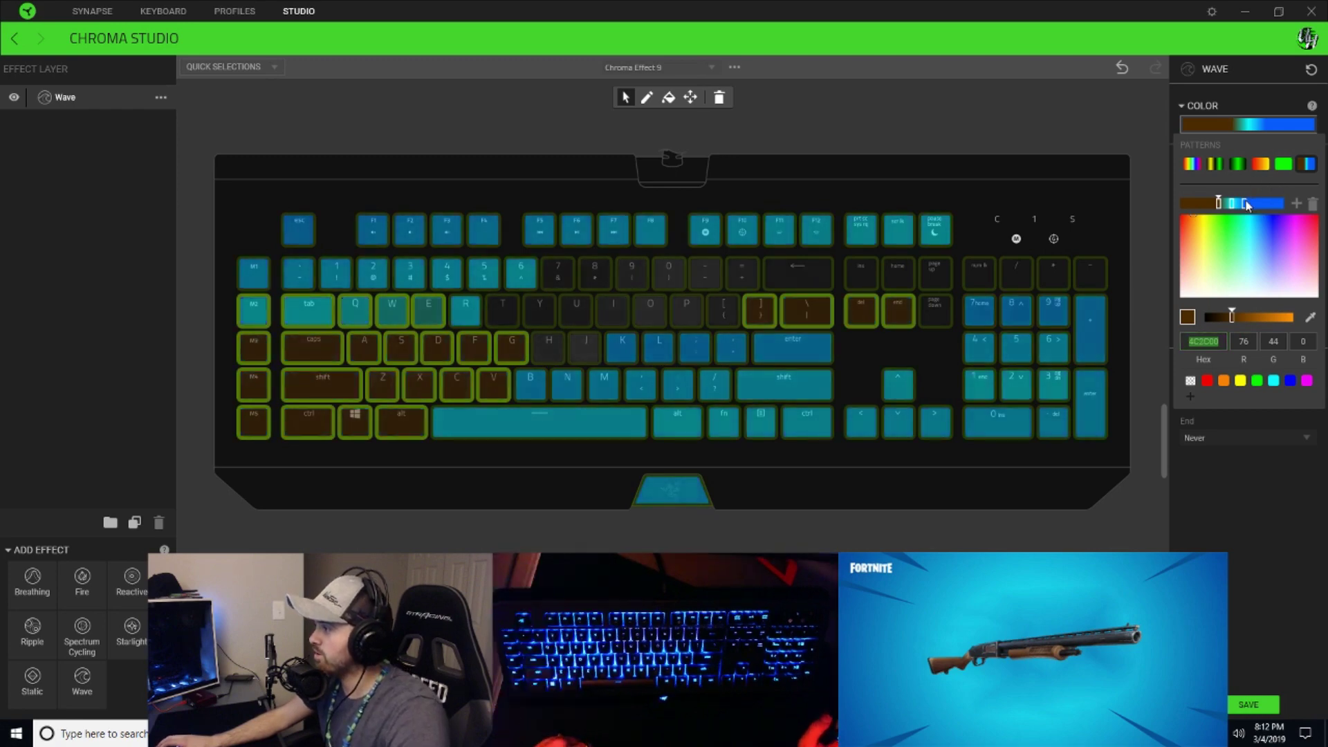
double_click(1203, 341)
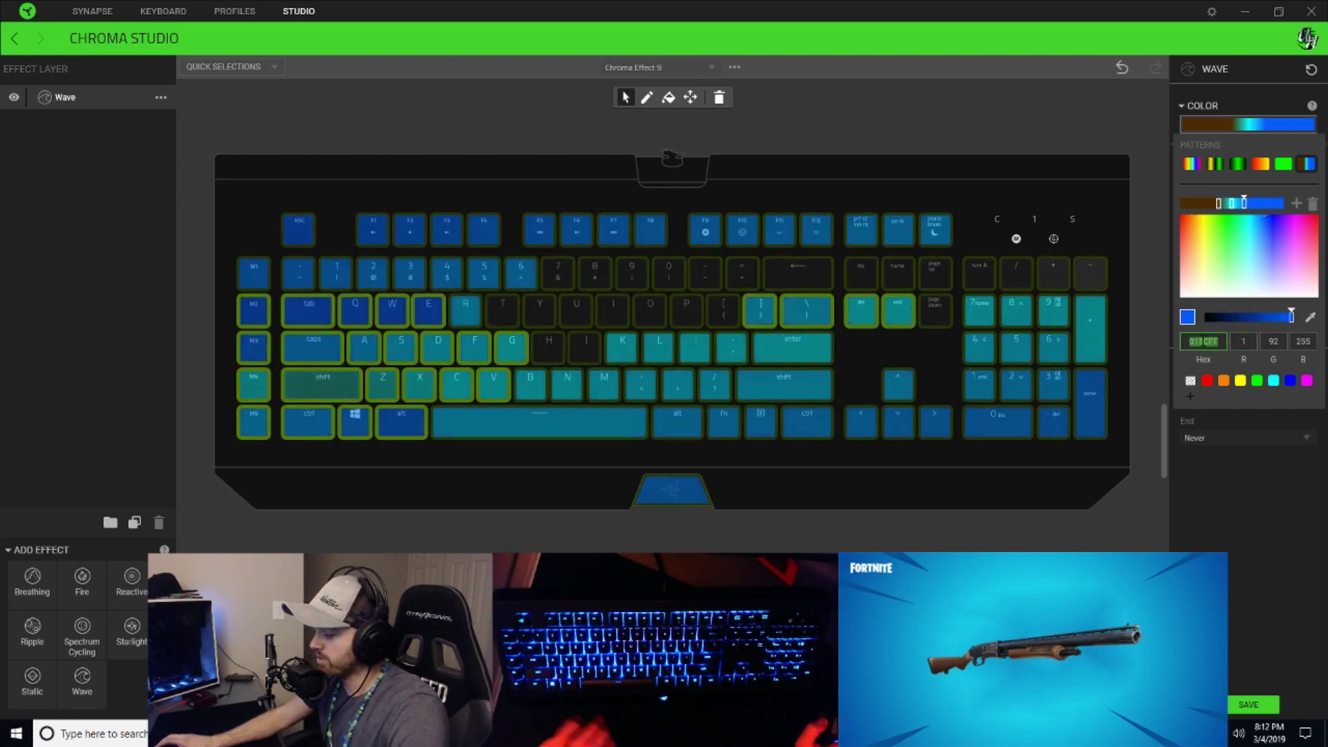
key(ctrl+v)
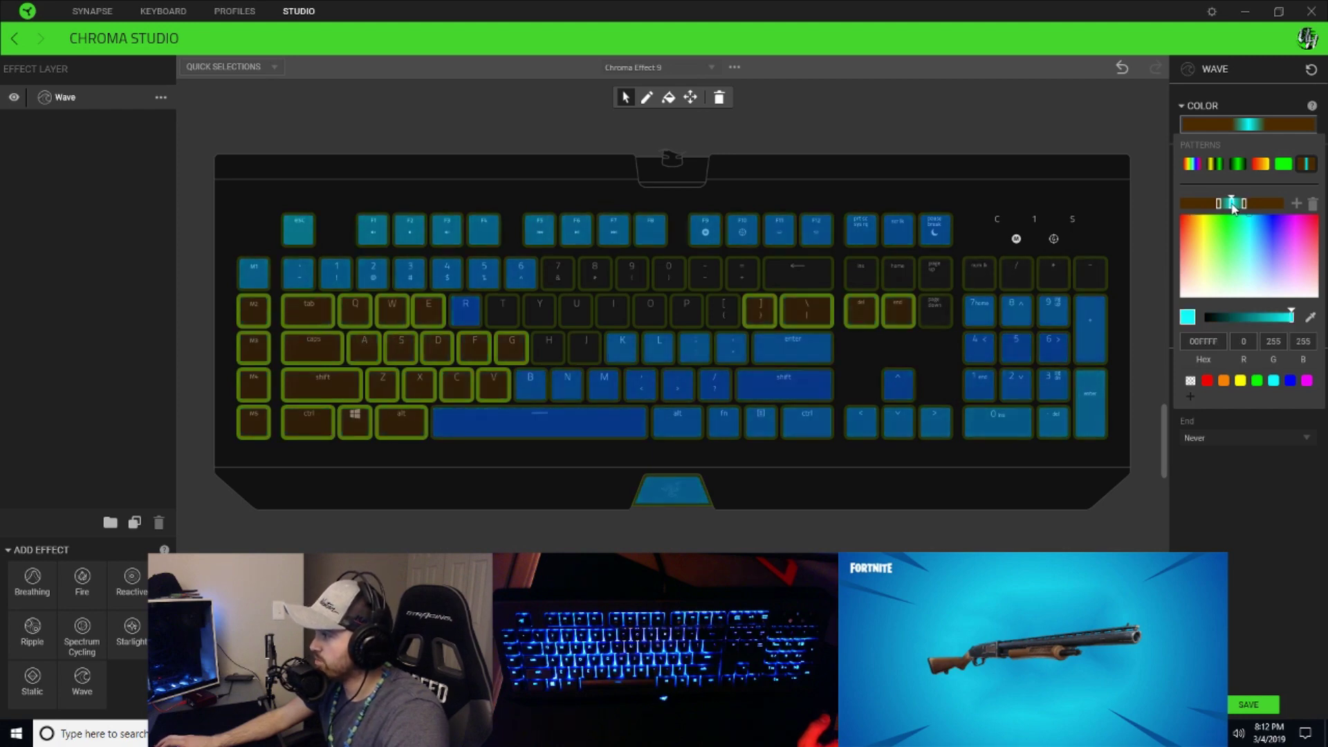
double_click(1204, 341)
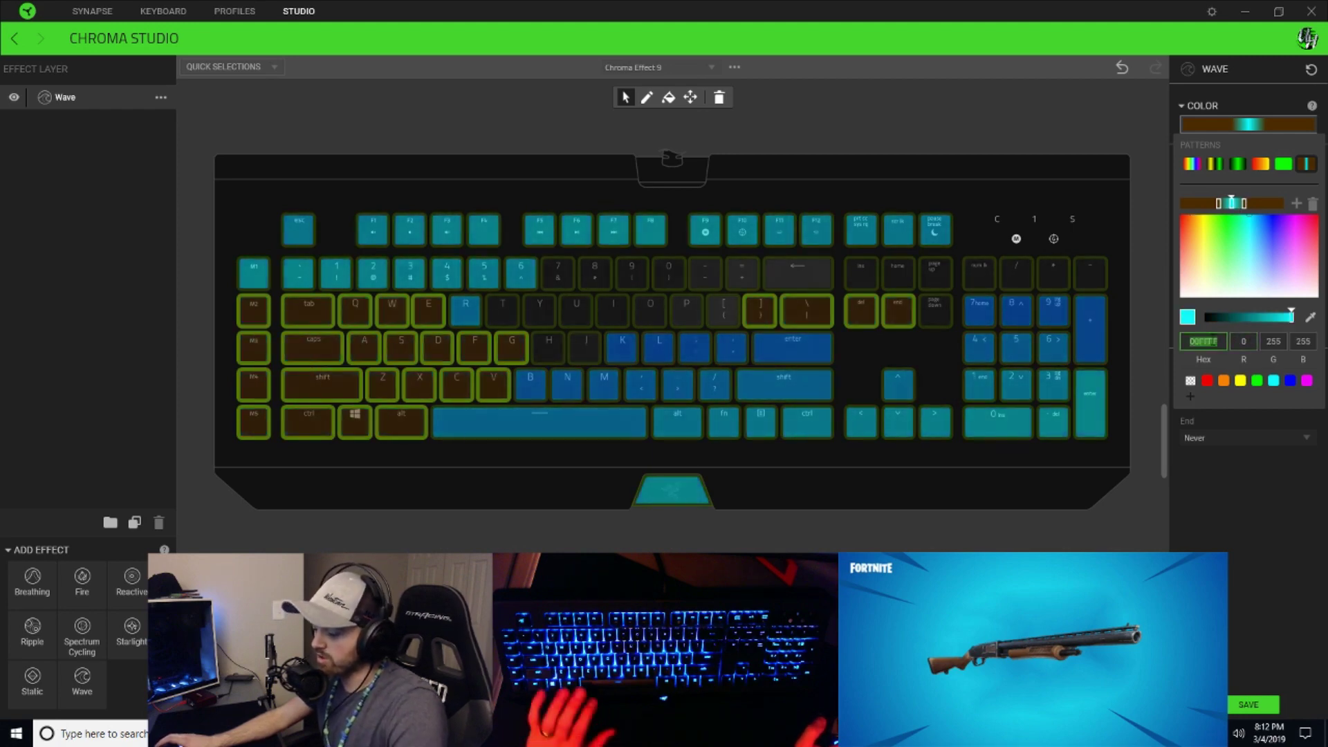
key(ctrl+v)
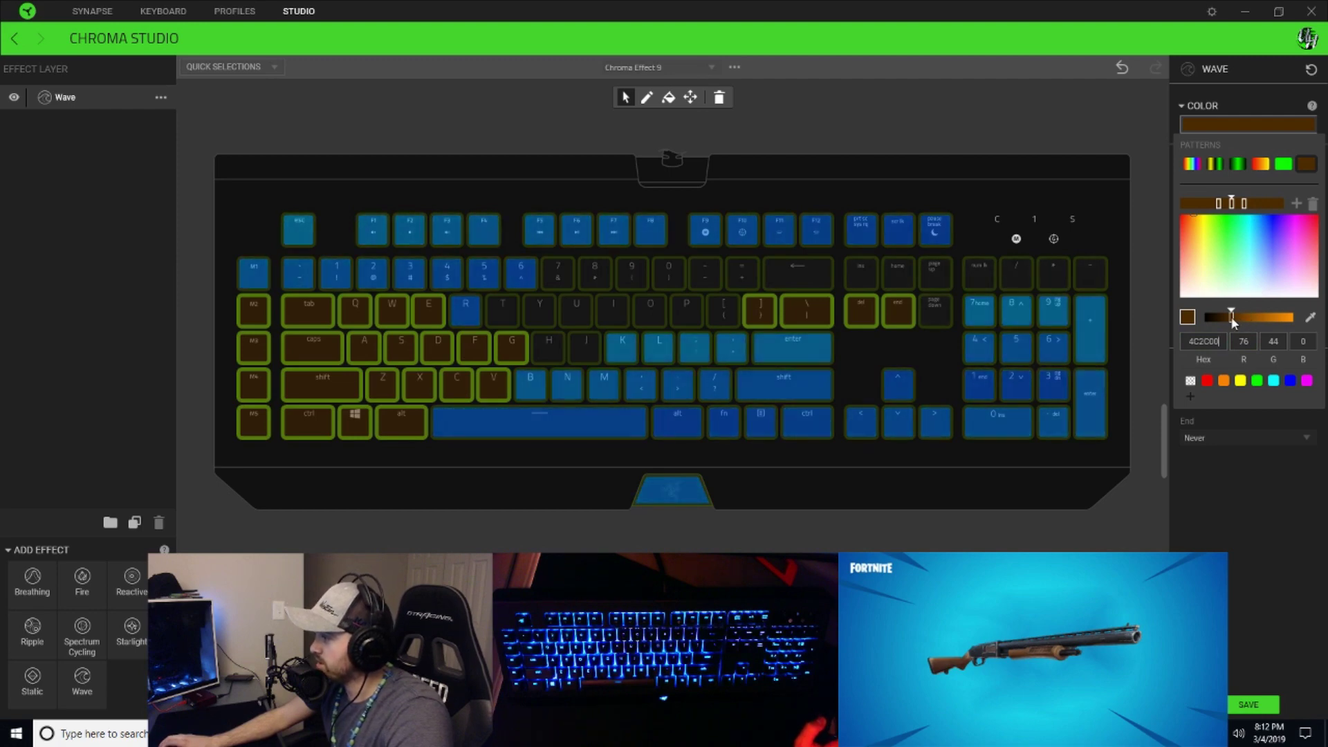
Step: Brighten the middle gradient stop to a lighter brown, 704200, and close the color settings
drag(1233, 317, 1235, 318)
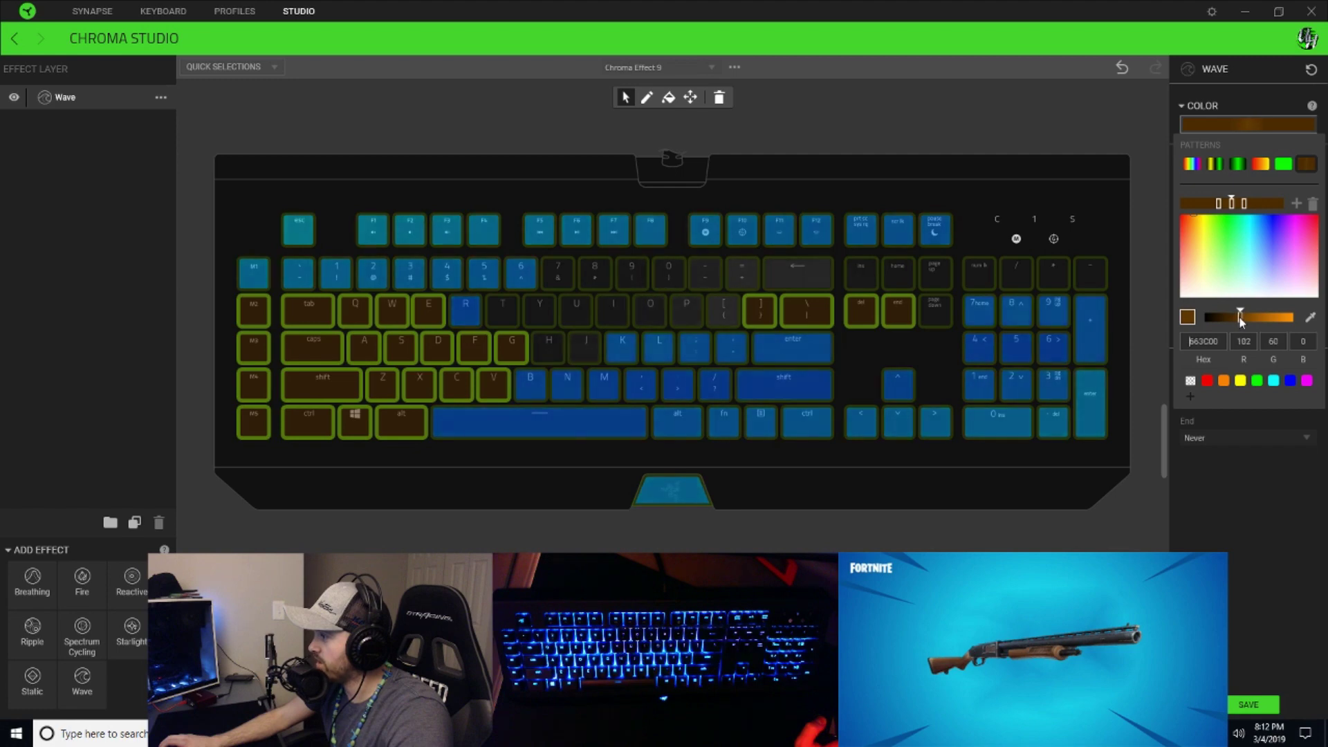
drag(1240, 317, 1242, 317)
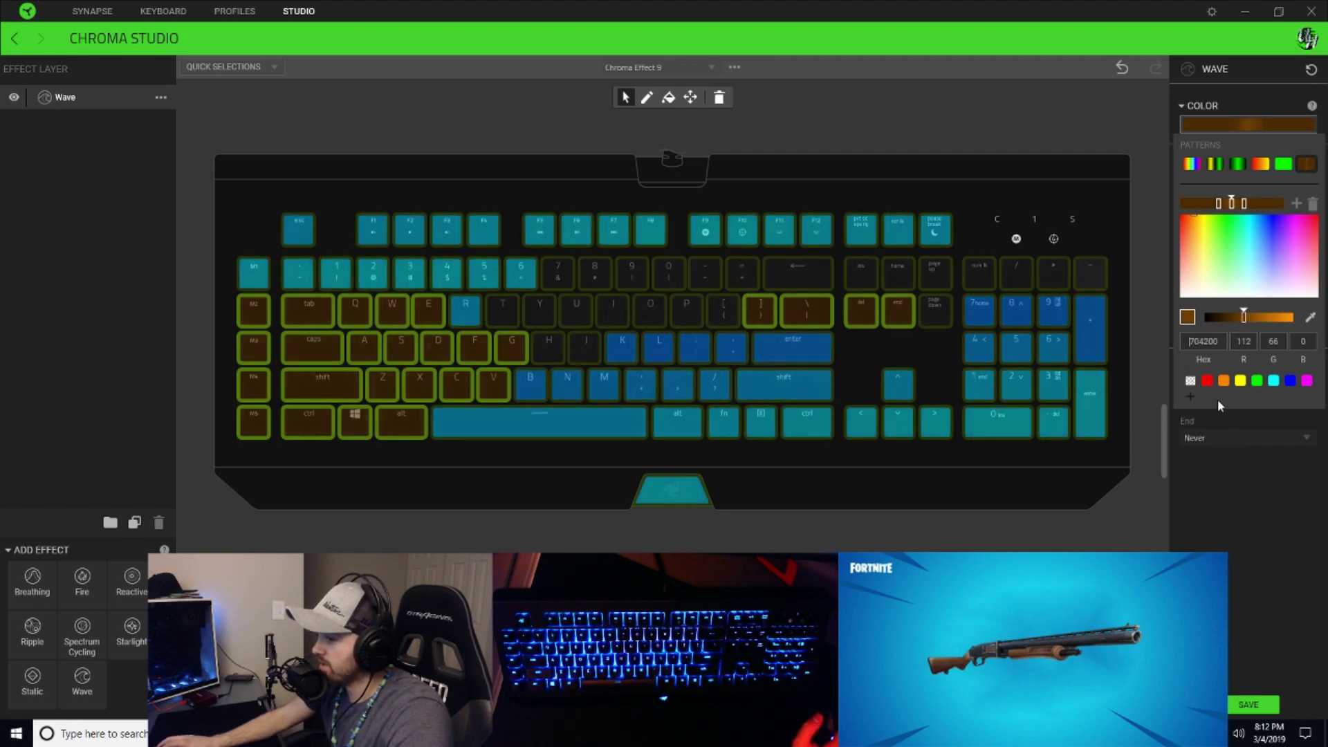
click(1250, 544)
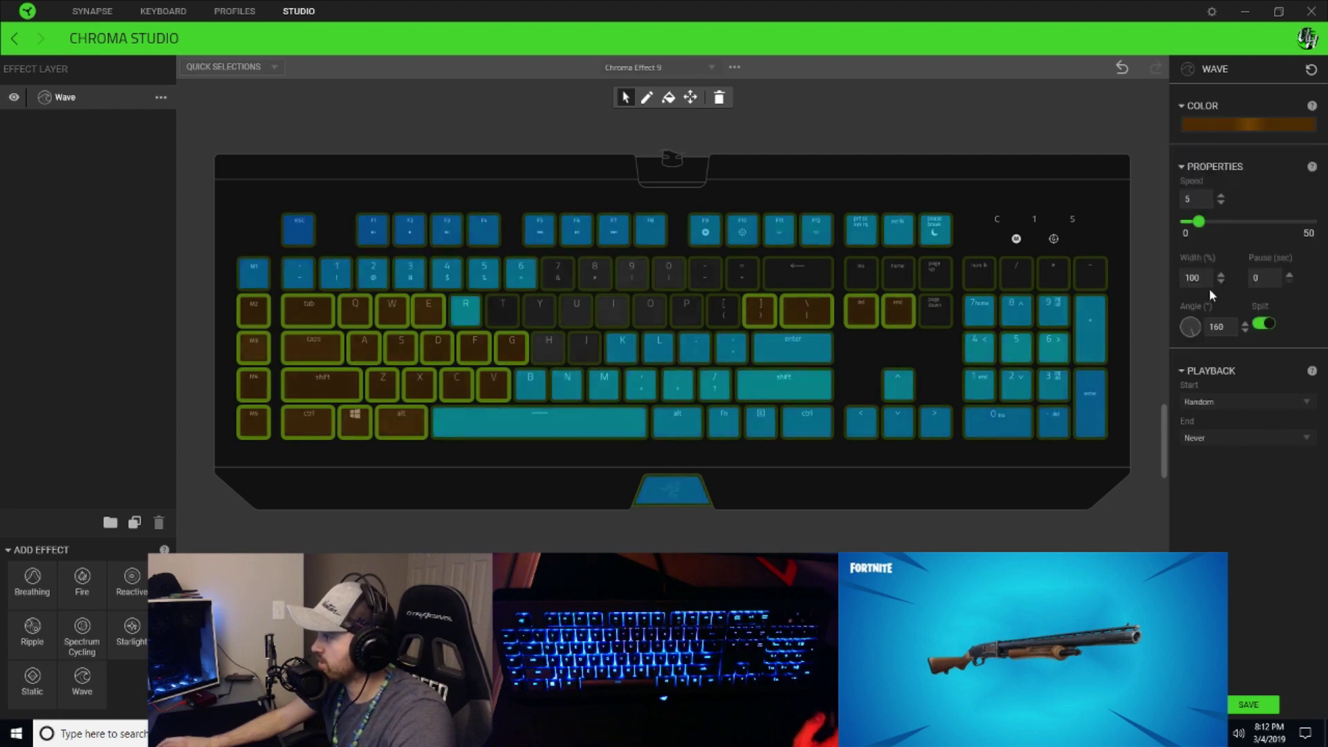
Step: Set the brown keys' wave angle to 70° and save the effect
drag(1193, 329, 1262, 311)
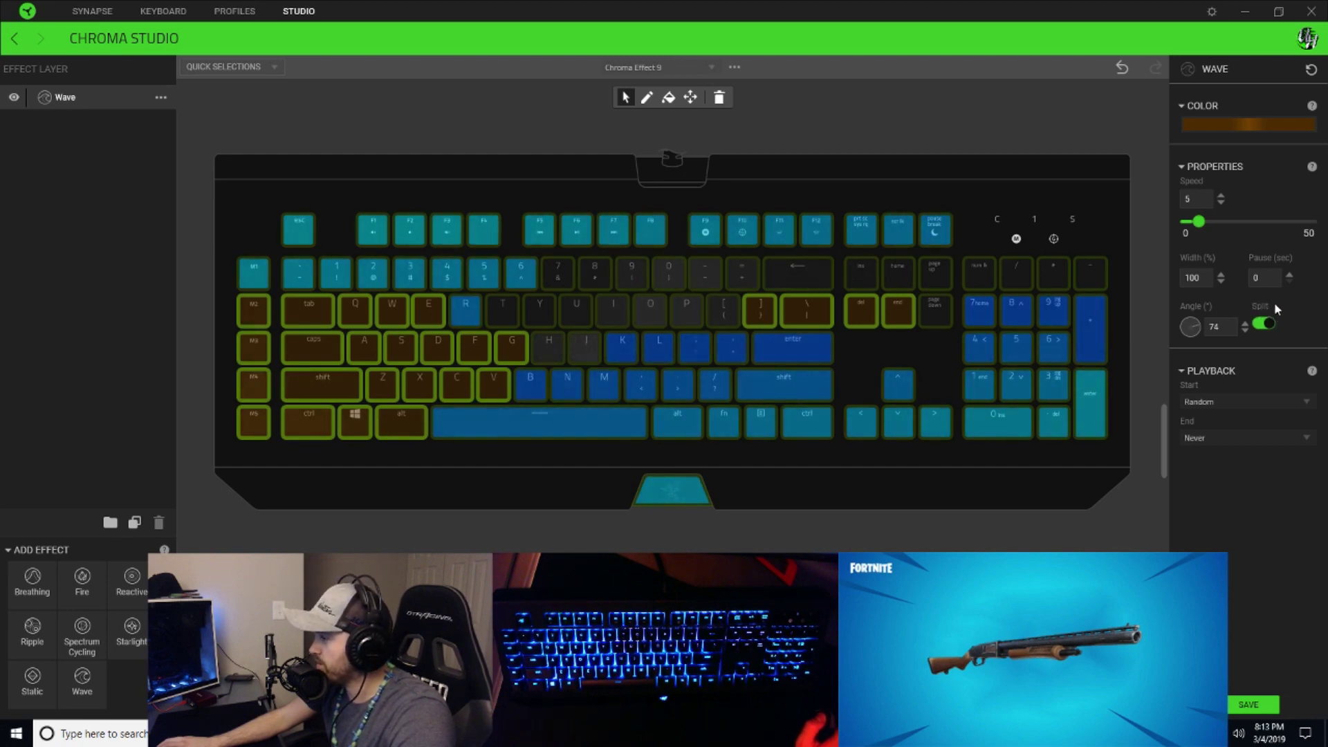
drag(1275, 301, 1274, 297)
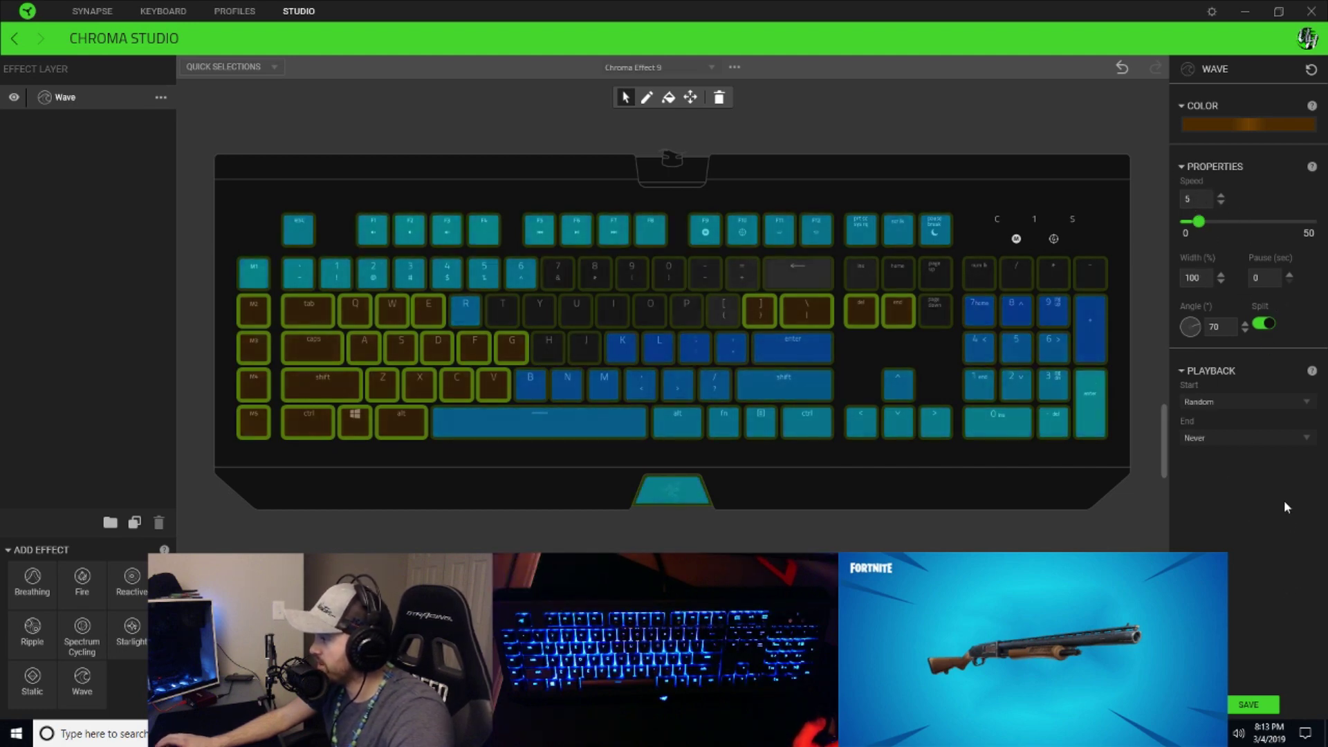
click(1252, 704)
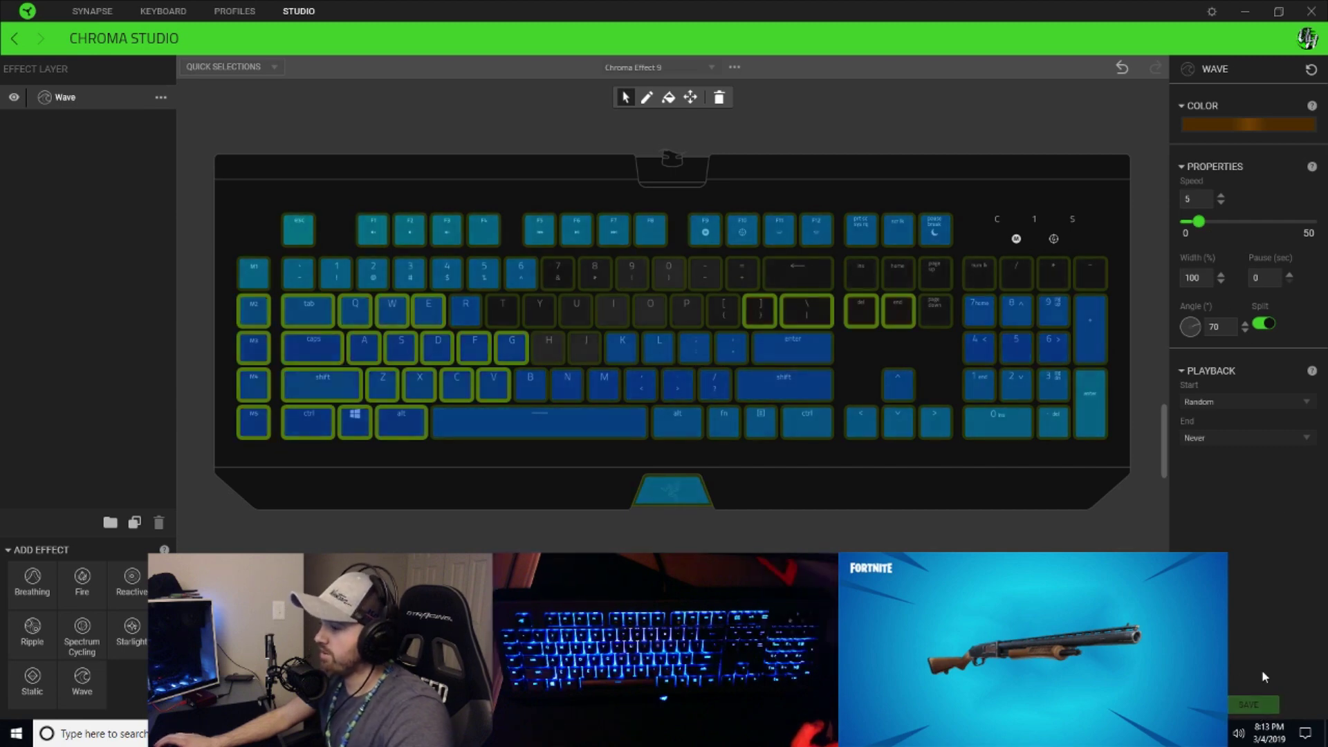